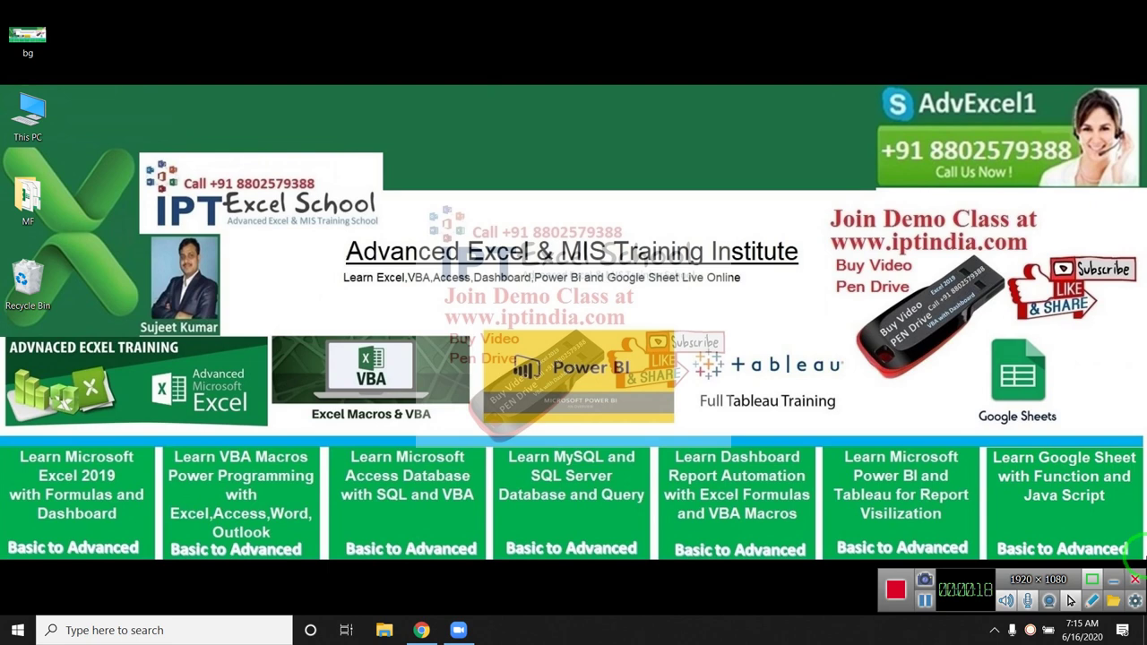
{"action": "left_click", "coordinate": [421, 630]}
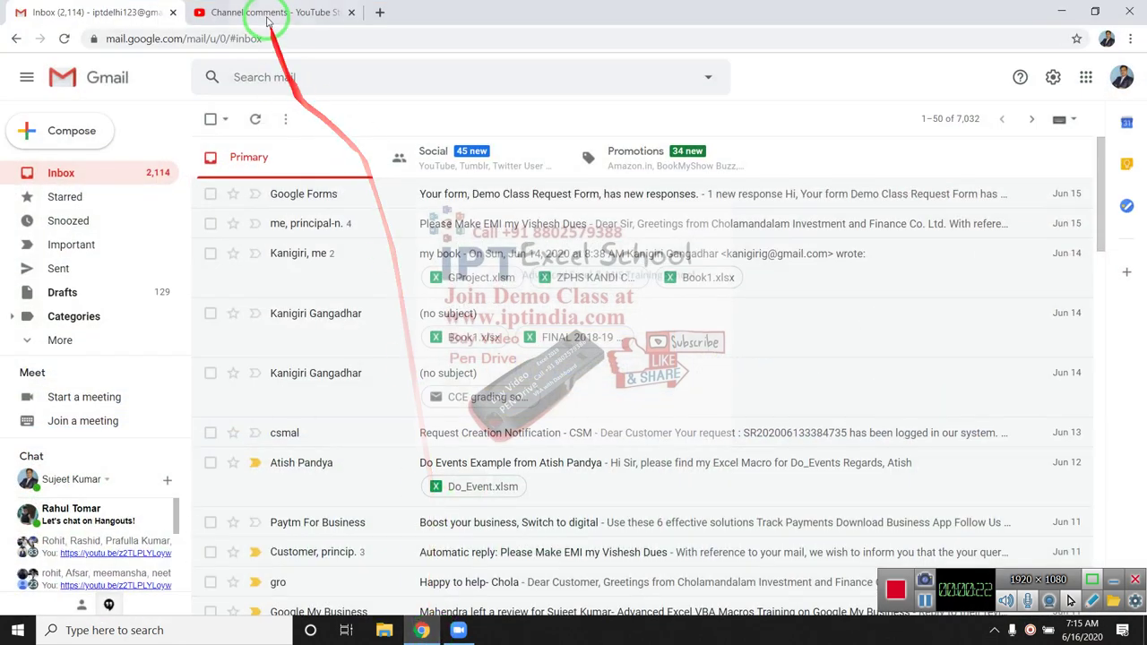
{"action": "left_click", "coordinate": [270, 12]}
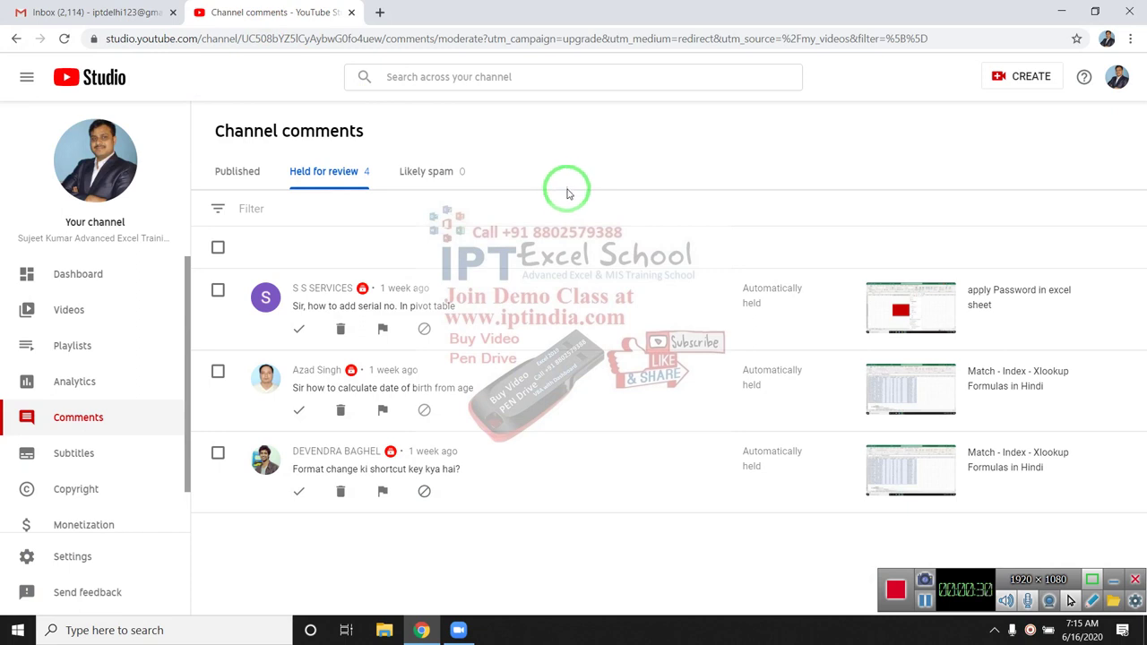
{"action": "left_click", "coordinate": [296, 369]}
{"action": "left_click_drag", "start_coordinate": [297, 369], "coordinate": [338, 370]}
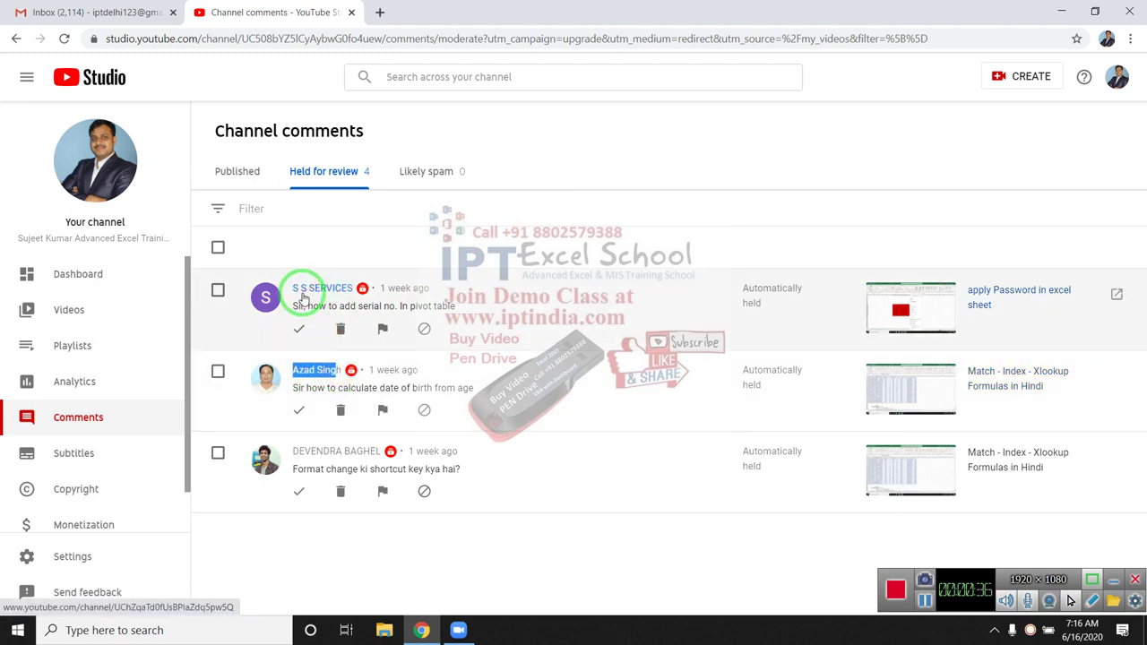
{"action": "mouse_move", "coordinate": [303, 296]}
{"action": "left_mouse_down"}
{"action": "mouse_move", "coordinate": [452, 320]}
{"action": "mouse_move", "coordinate": [297, 309]}
{"action": "left_mouse_up"}
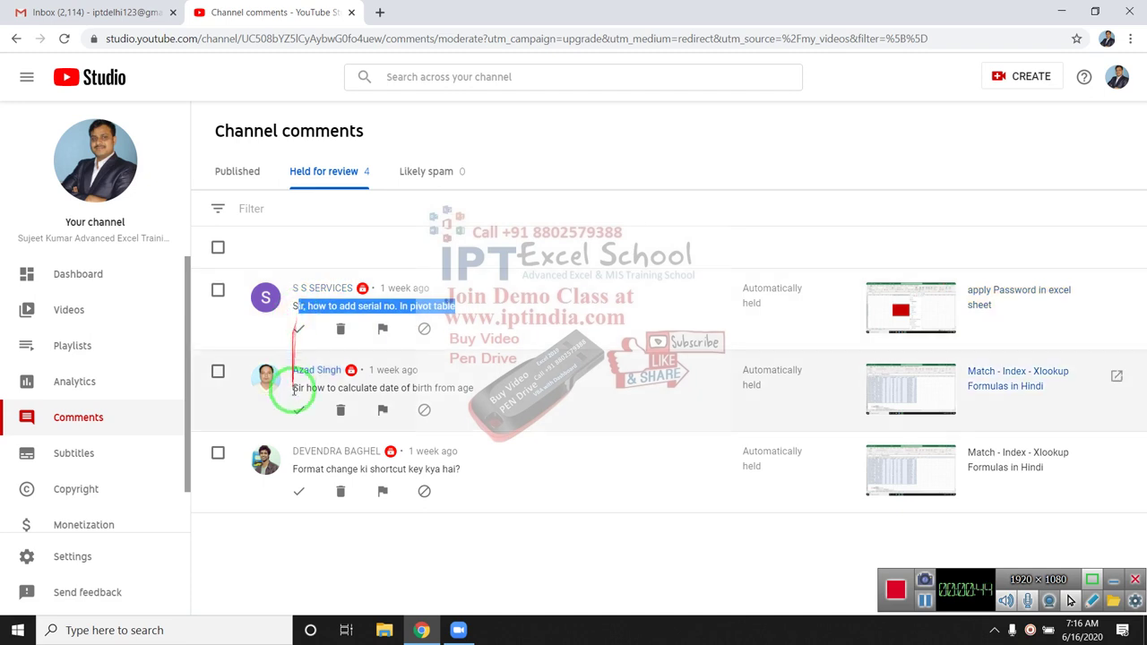
Highlight the viewer question about calculating date of birth, then search Start for 'exce'.
{"action": "left_click", "coordinate": [293, 387]}
{"action": "left_click_drag", "start_coordinate": [293, 387], "coordinate": [477, 394]}
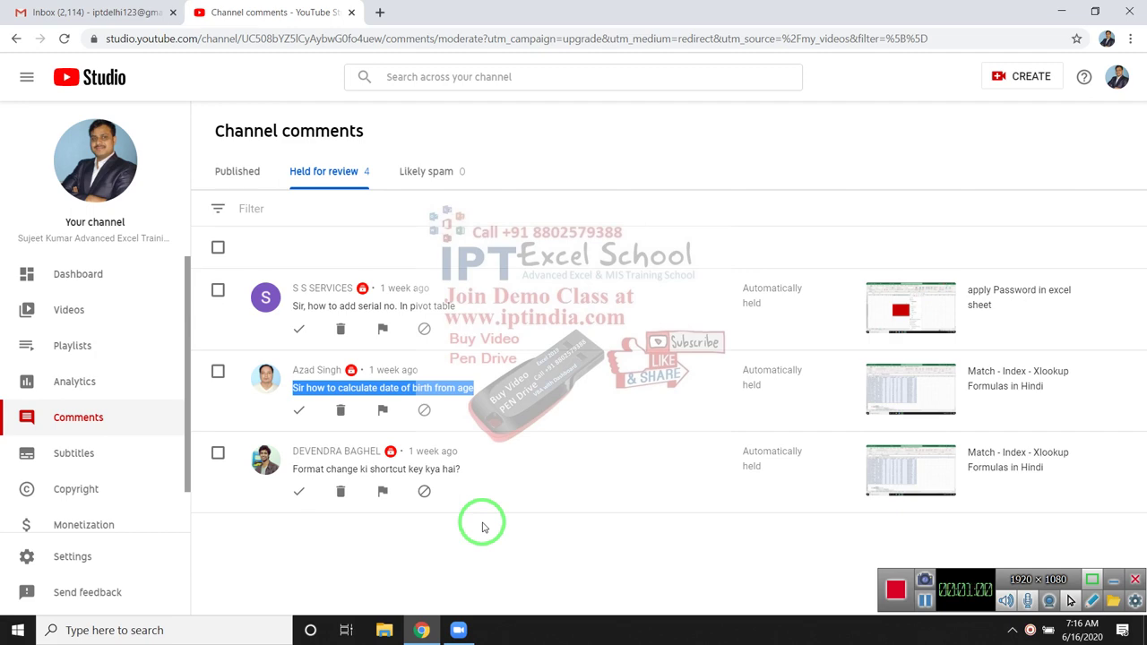
{"action": "key", "text": "super"}
{"action": "type", "text": "exce"}
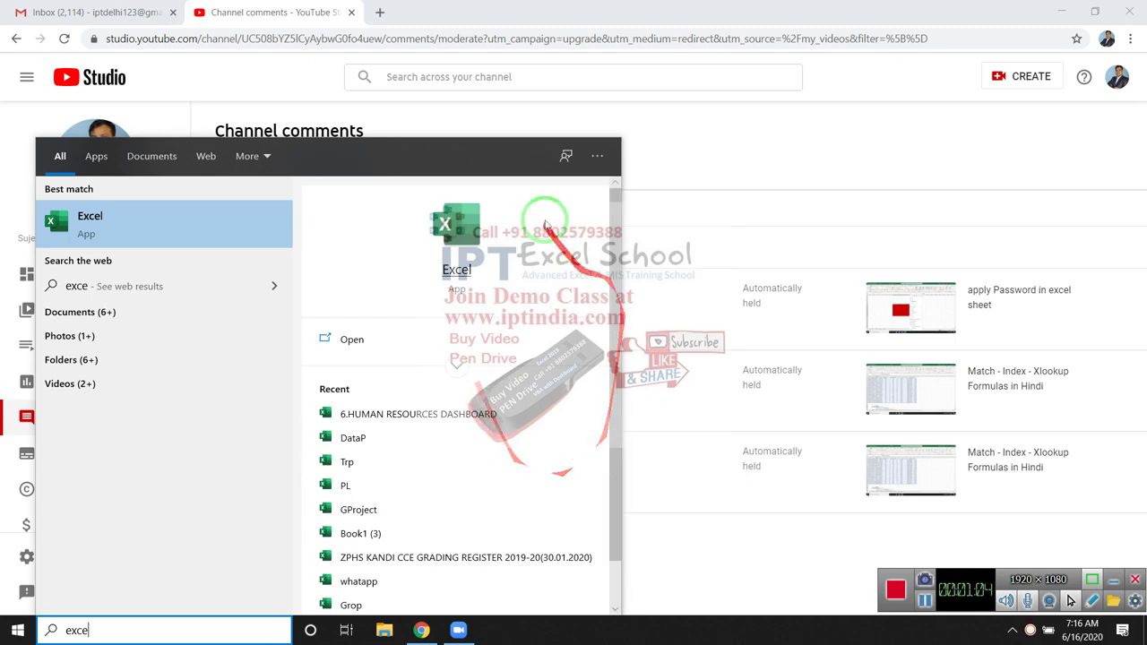
Launch Excel from the search results, then show the desktop and minimise Zoom.
{"action": "left_click", "coordinate": [448, 222]}
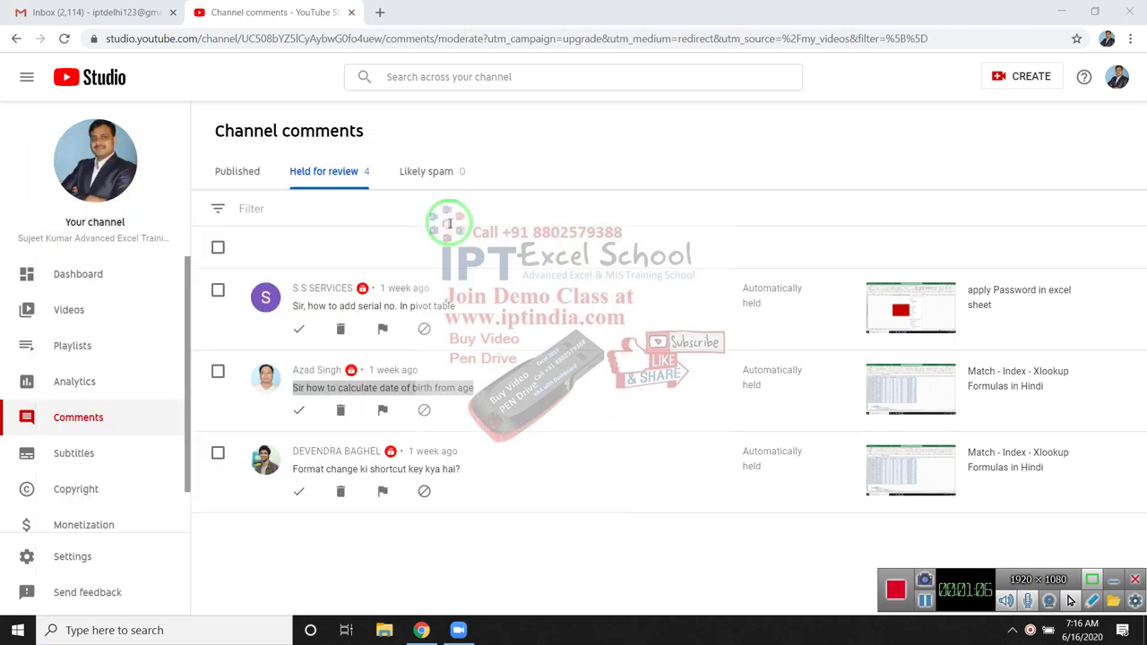
{"action": "key", "text": "super+d"}
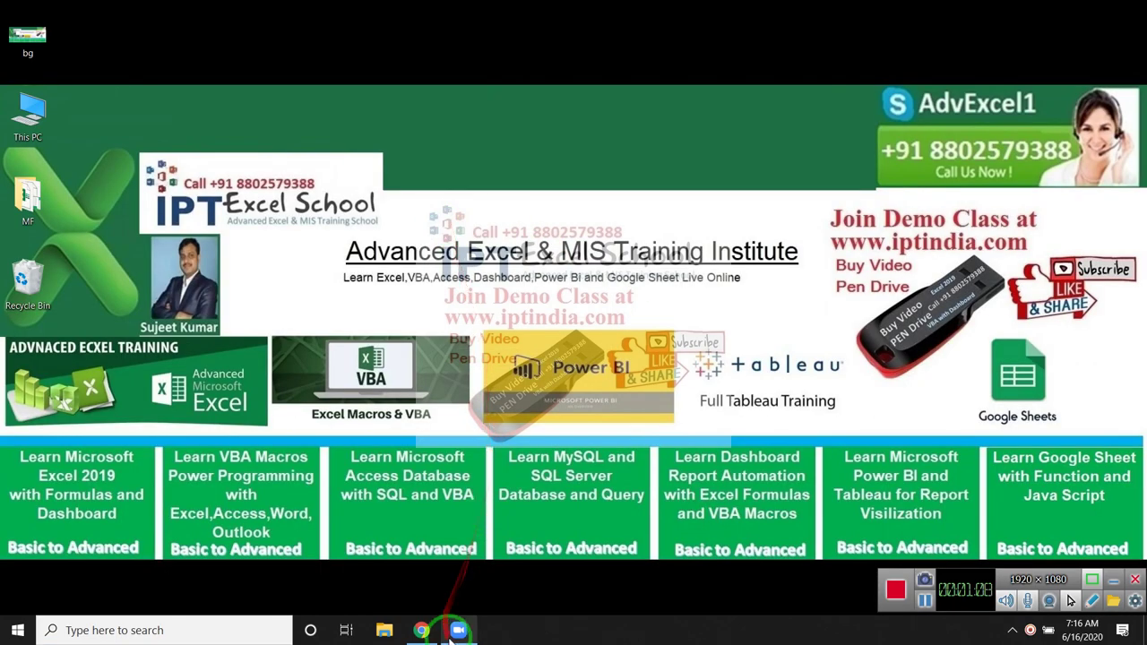
{"action": "left_click", "coordinate": [457, 631]}
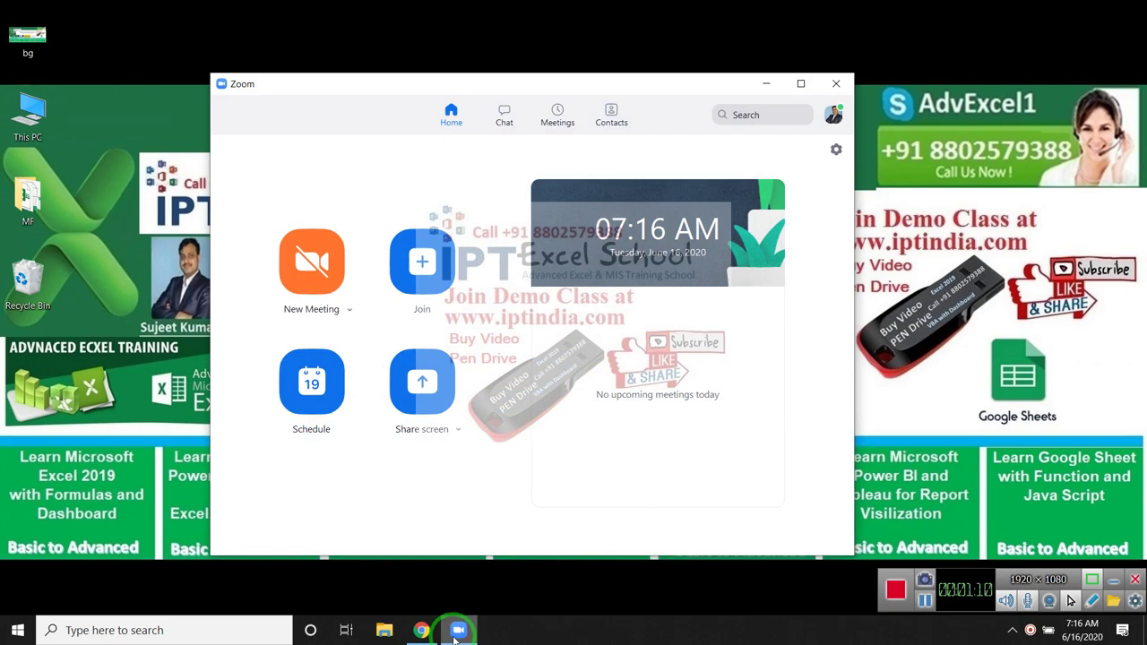
{"action": "left_click", "coordinate": [455, 632]}
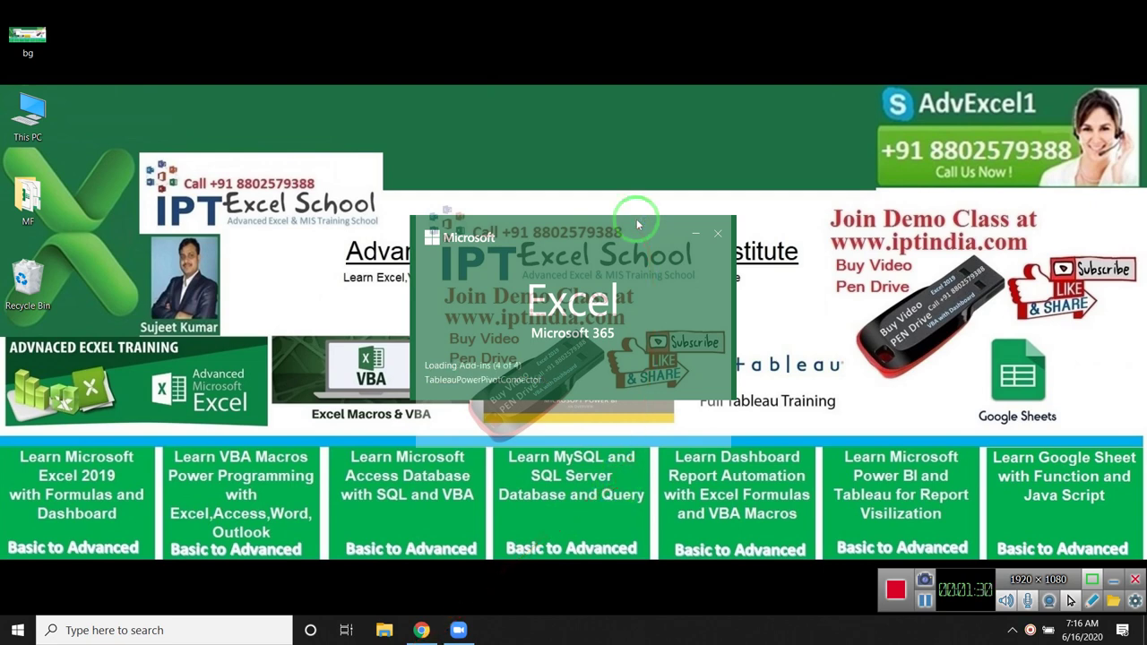
Minimise and restore the Excel start screen, create a blank workbook, and close Document Recovery.
{"action": "left_click_drag", "start_coordinate": [814, 238], "coordinate": [1028, 255]}
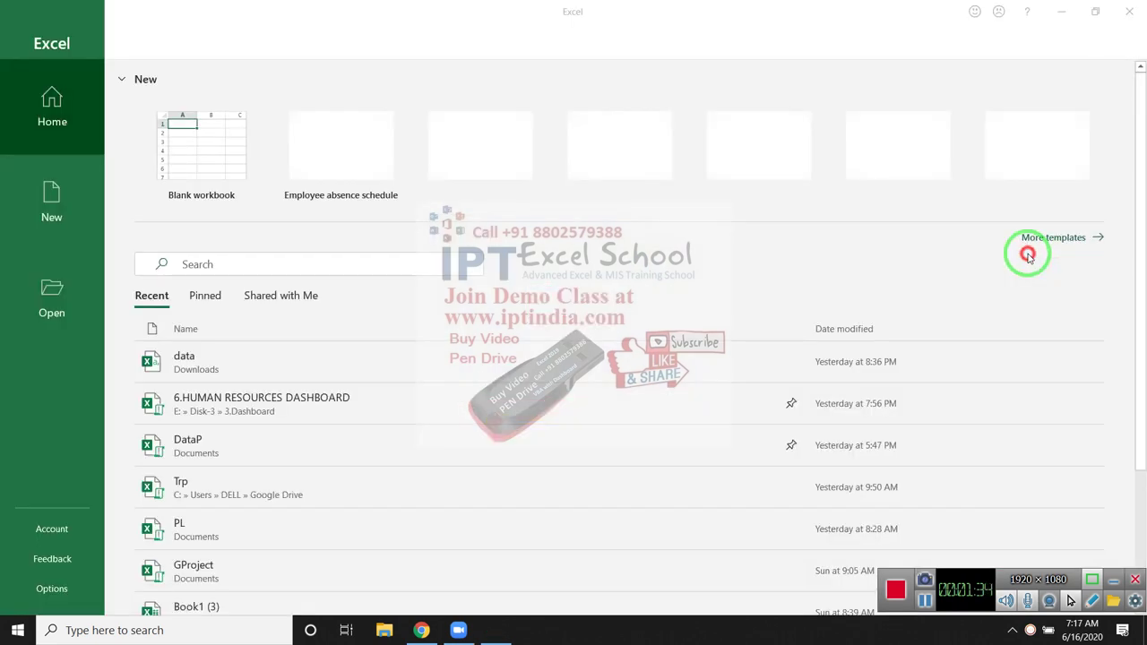
{"action": "left_click_drag", "start_coordinate": [1028, 256], "coordinate": [1022, 65]}
{"action": "left_click", "coordinate": [1057, 10]}
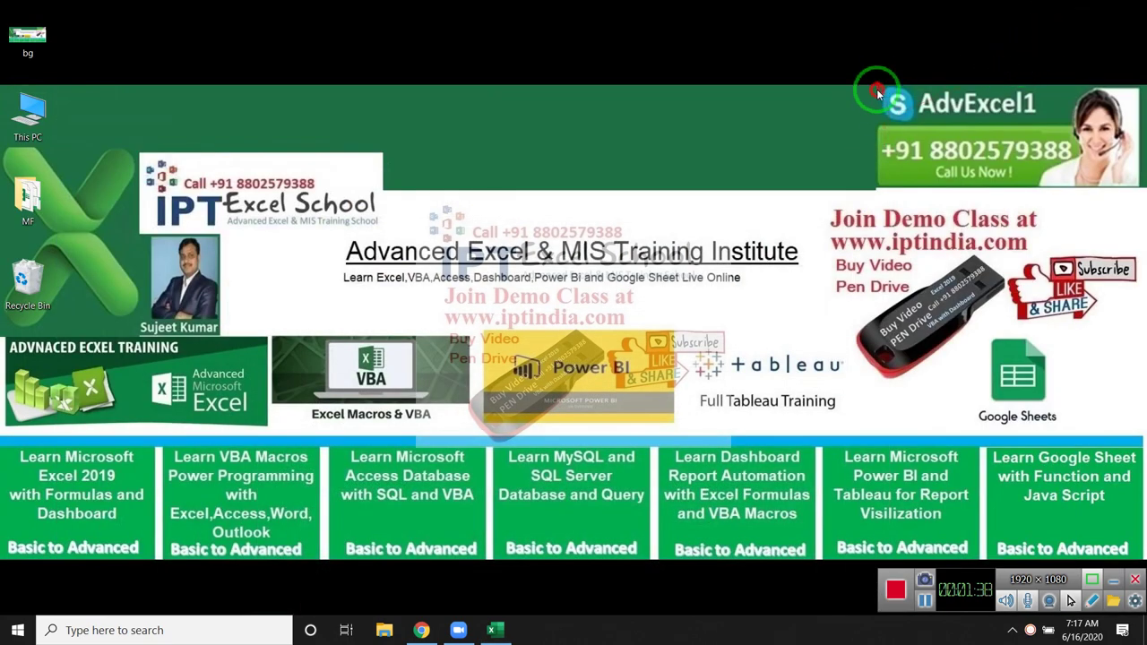
{"action": "left_click_drag", "start_coordinate": [878, 85], "coordinate": [1064, 181]}
{"action": "mouse_move", "coordinate": [826, 253]}
{"action": "left_mouse_down"}
{"action": "mouse_move", "coordinate": [975, 283]}
{"action": "mouse_move", "coordinate": [1002, 374]}
{"action": "left_mouse_up"}
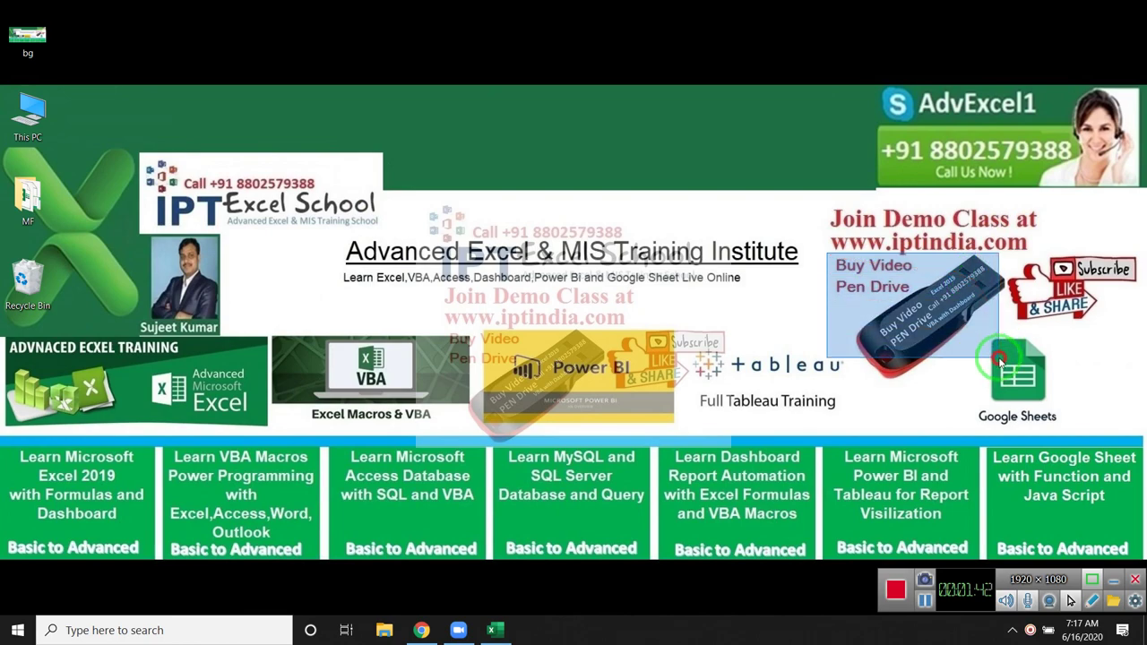
{"action": "left_click_drag", "start_coordinate": [1001, 374], "coordinate": [1002, 375]}
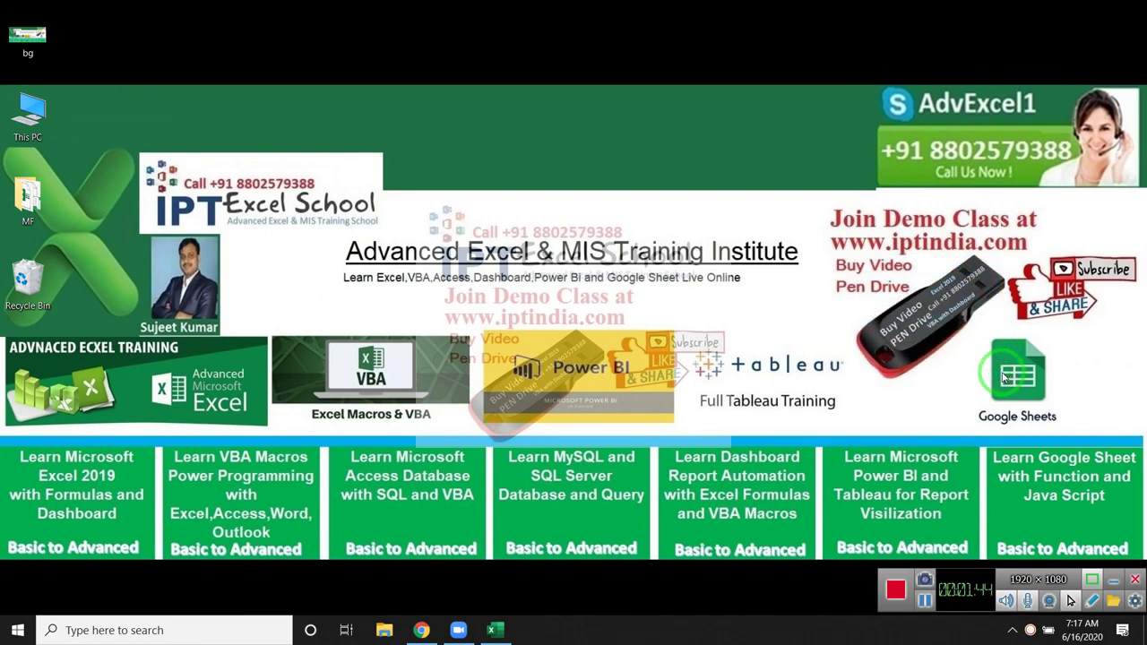
{"action": "left_click", "coordinate": [492, 630]}
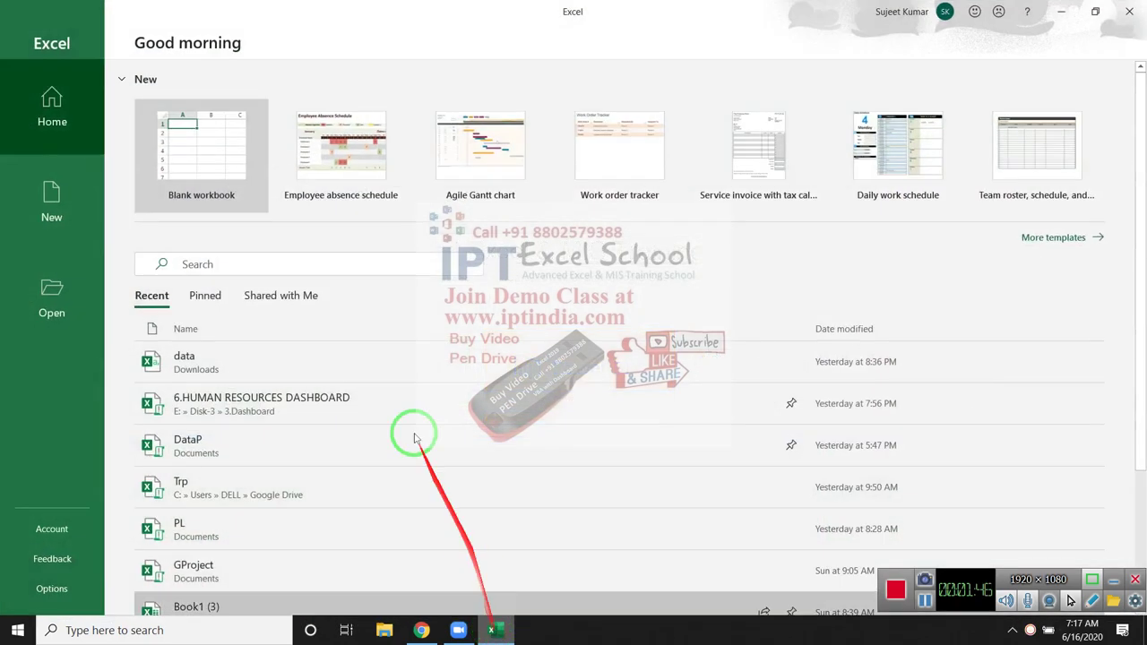
{"action": "left_click", "coordinate": [232, 166]}
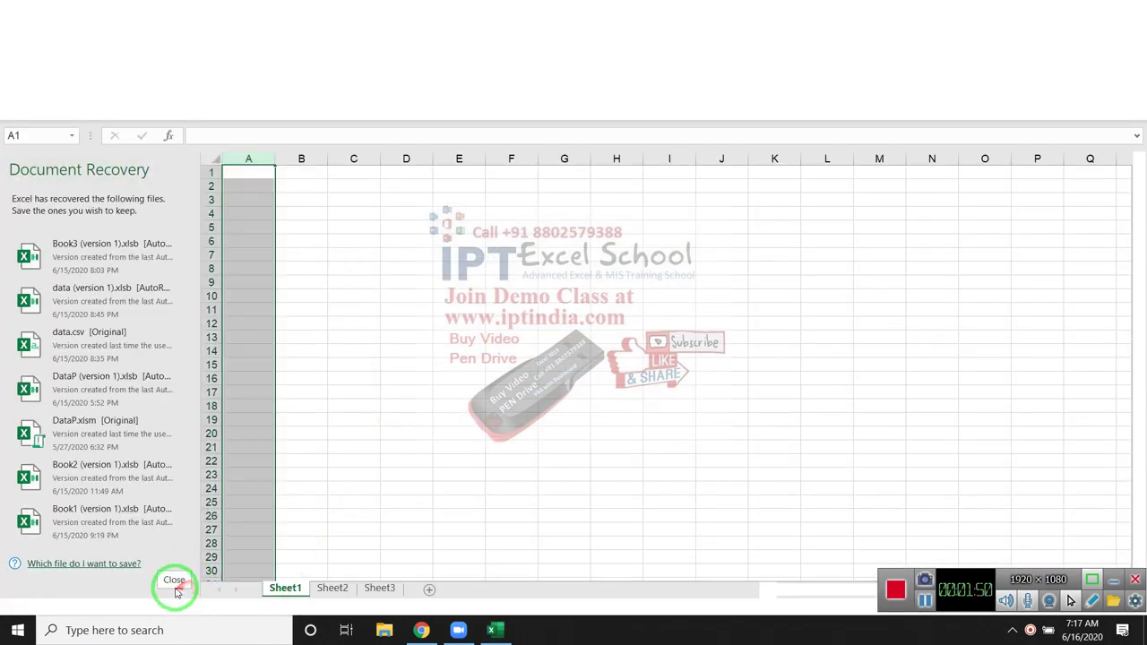
{"action": "left_click", "coordinate": [175, 582]}
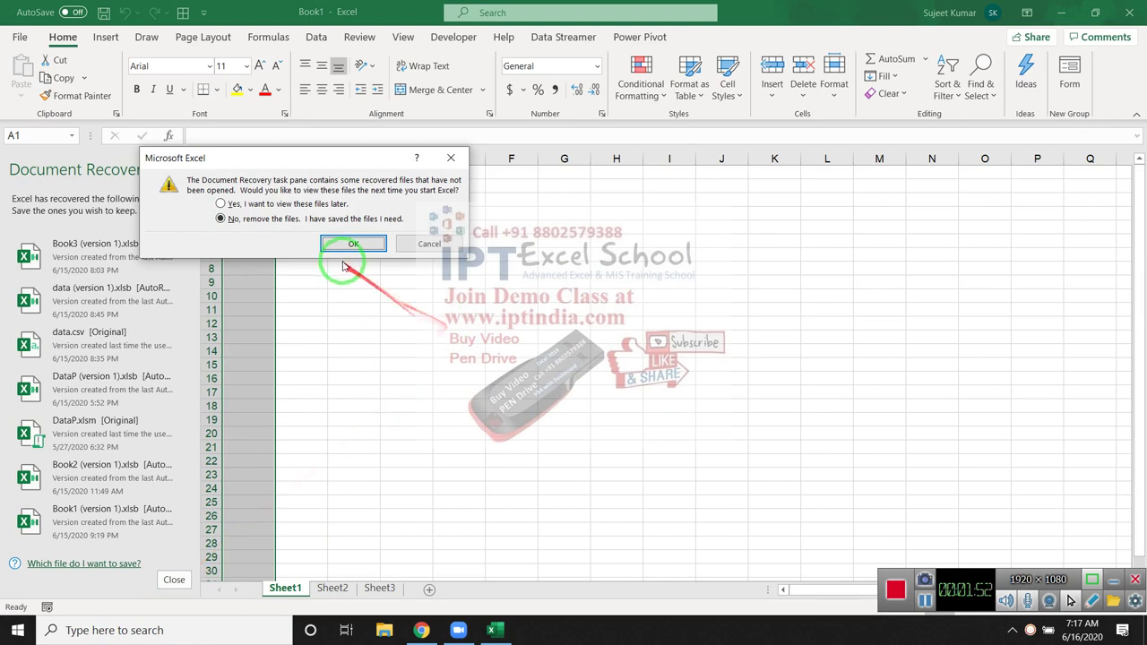
Remove the recovered files and click into the empty sheet.
{"action": "left_click", "coordinate": [346, 246]}
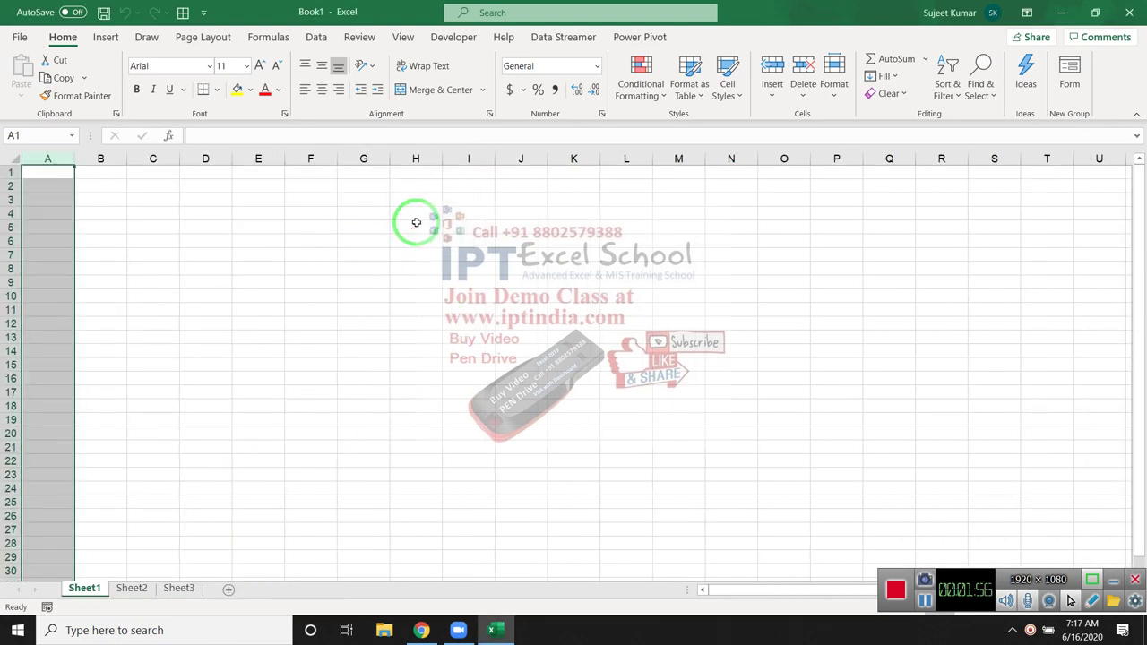
{"action": "left_click", "coordinate": [415, 222]}
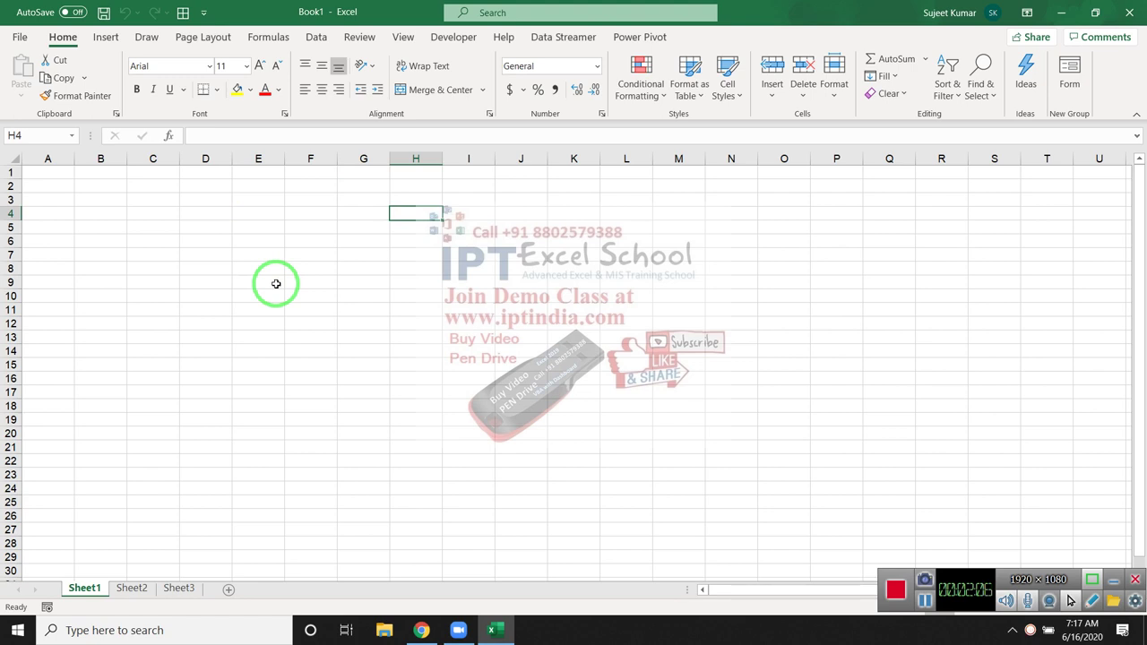
{"action": "left_click", "coordinate": [376, 282]}
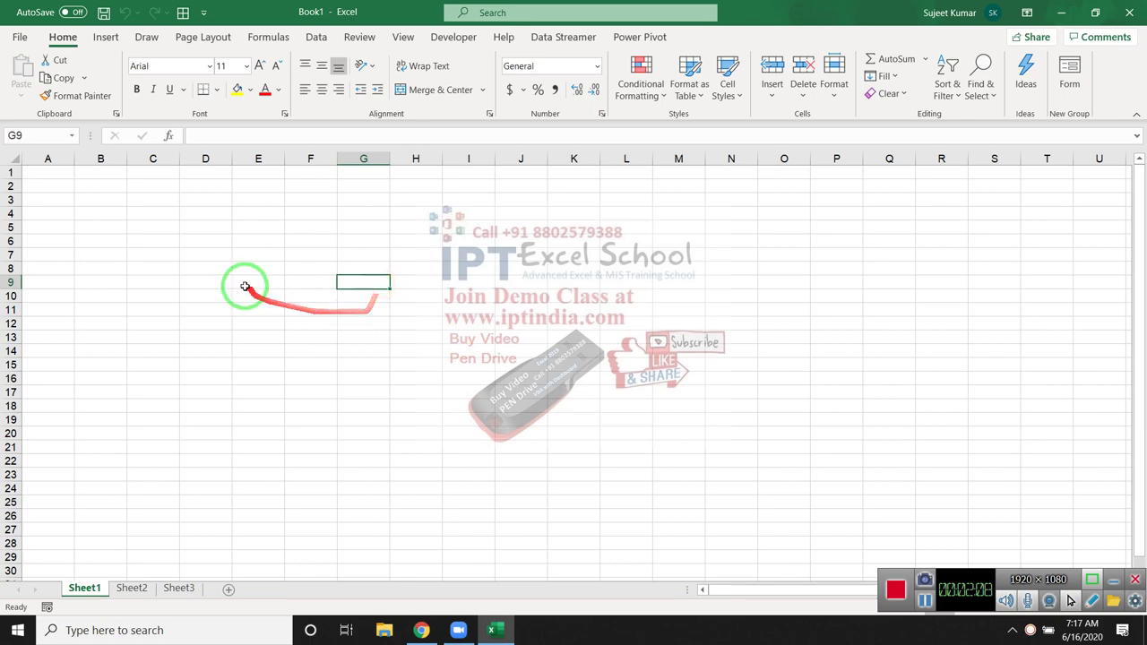
Zoom in on Sheet1 and select cell B3.
{"action": "scroll", "coordinate": [281, 271], "scroll_direction": "up", "scroll_amount": 4, "text": "ctrl"}
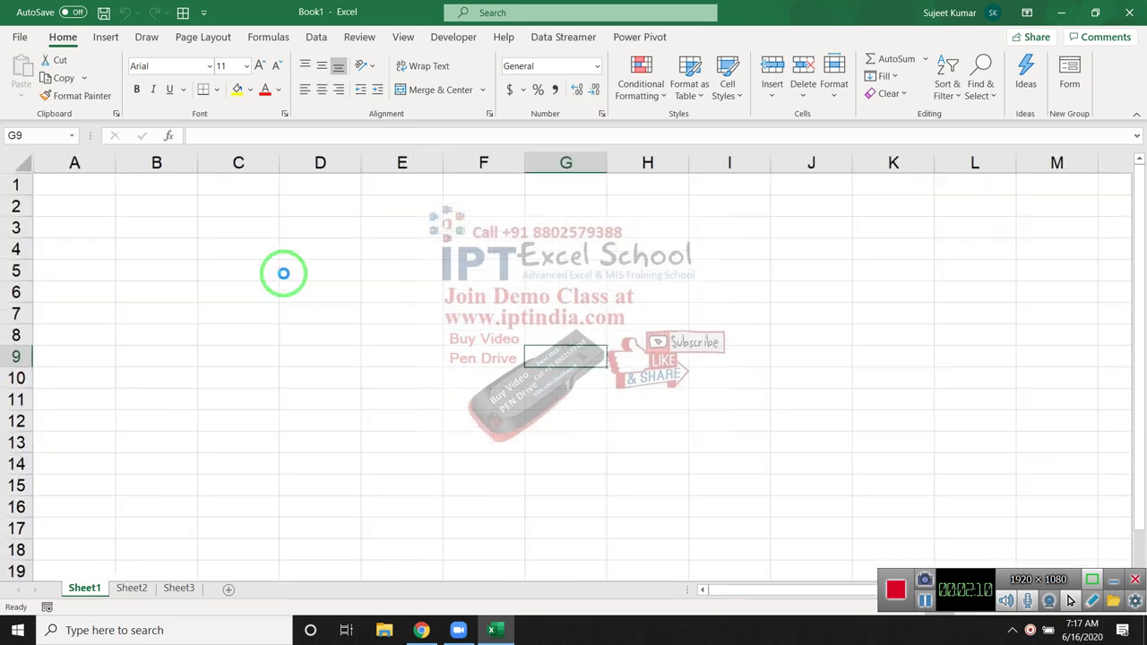
{"action": "scroll", "coordinate": [283, 274], "scroll_direction": "up", "scroll_amount": 3, "text": "ctrl"}
{"action": "scroll", "coordinate": [283, 273], "scroll_direction": "up", "scroll_amount": 1, "text": "ctrl"}
{"action": "scroll", "coordinate": [281, 271], "scroll_direction": "up", "scroll_amount": 1, "text": "ctrl"}
{"action": "scroll", "coordinate": [281, 271], "scroll_direction": "up", "scroll_amount": 2, "text": "ctrl"}
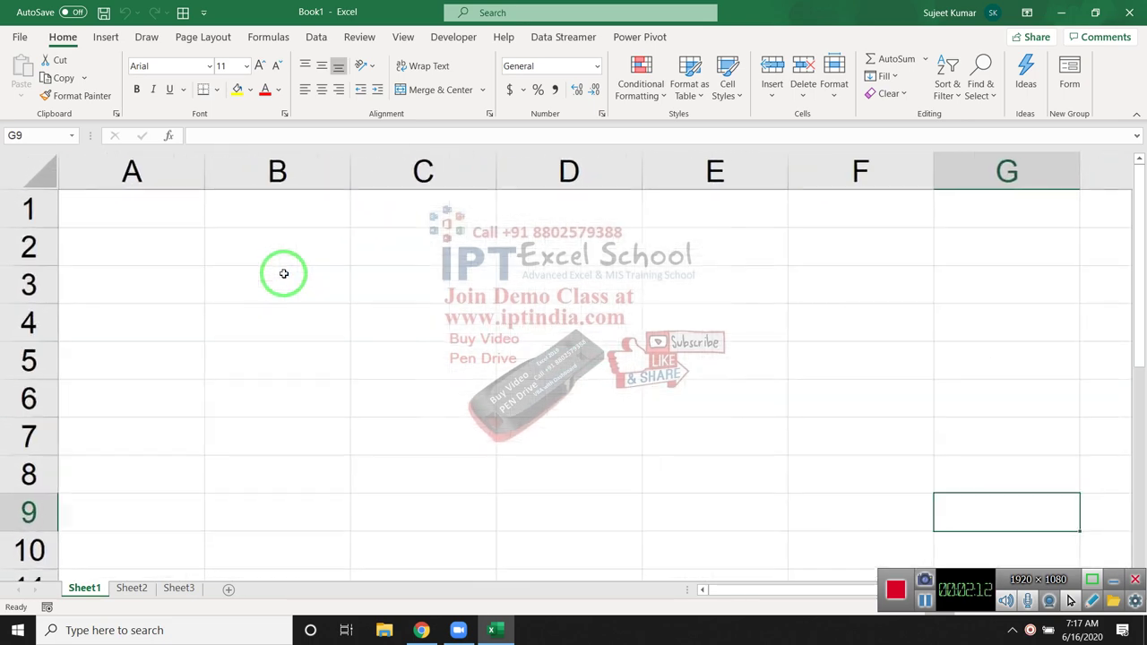
{"action": "left_click", "coordinate": [249, 291]}
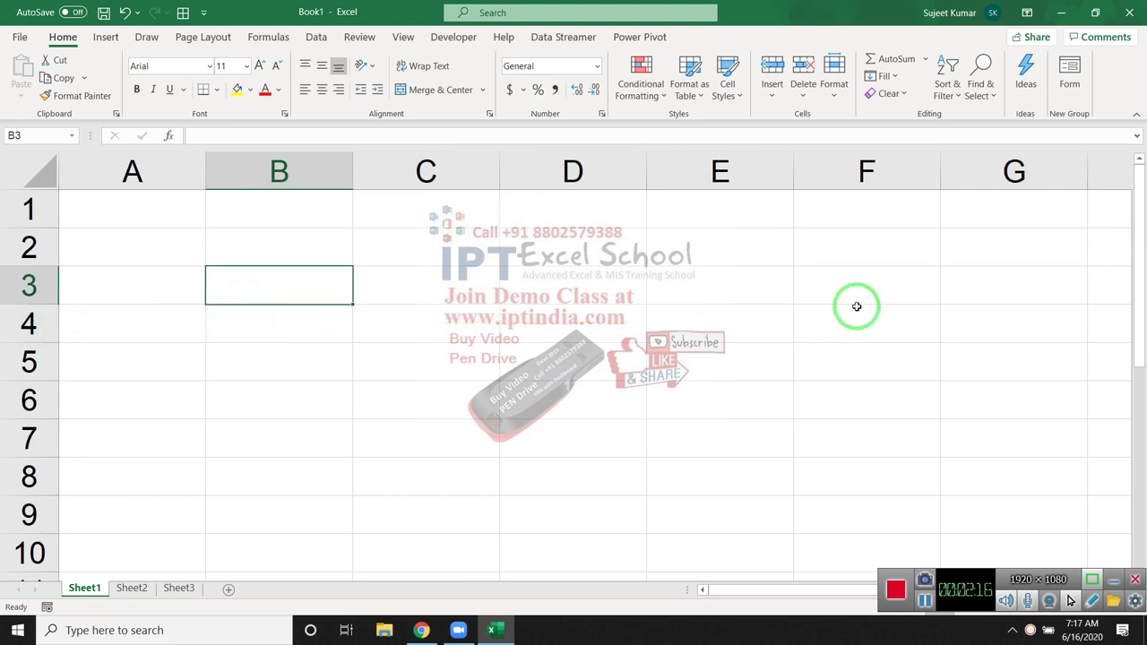
Enter birth date 10-Jul-1987 in B3 and today's date, 6/16/2020, in C3.
{"action": "type", "text": "1"}
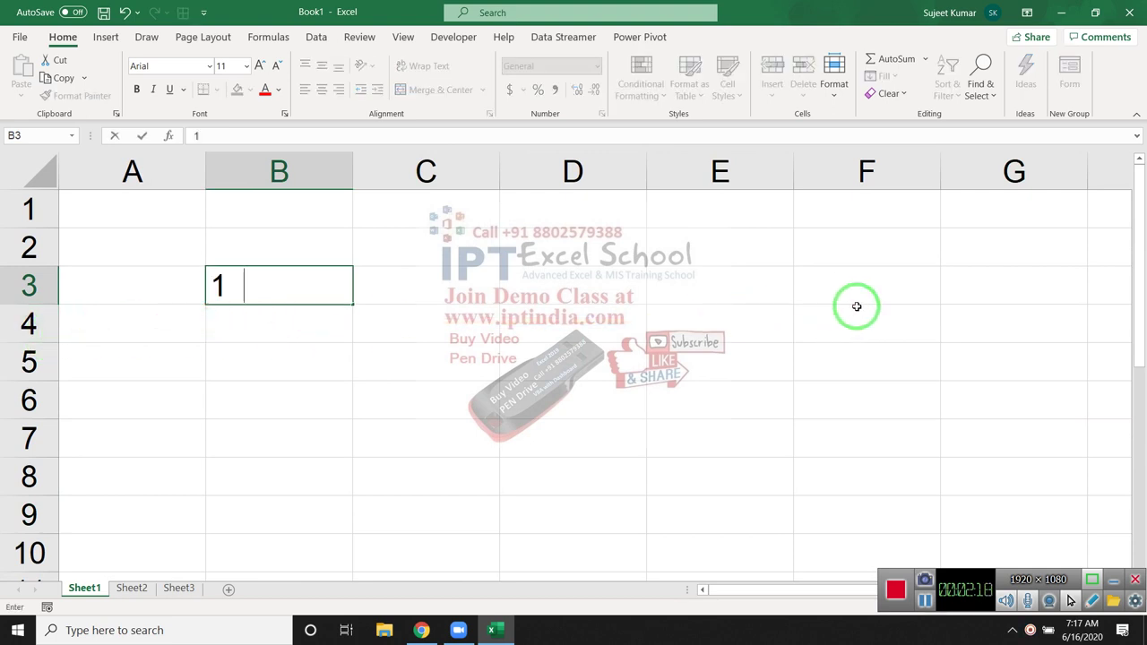
{"action": "type", "text": "0-jul-1987"}
{"action": "key", "text": "Tab"}
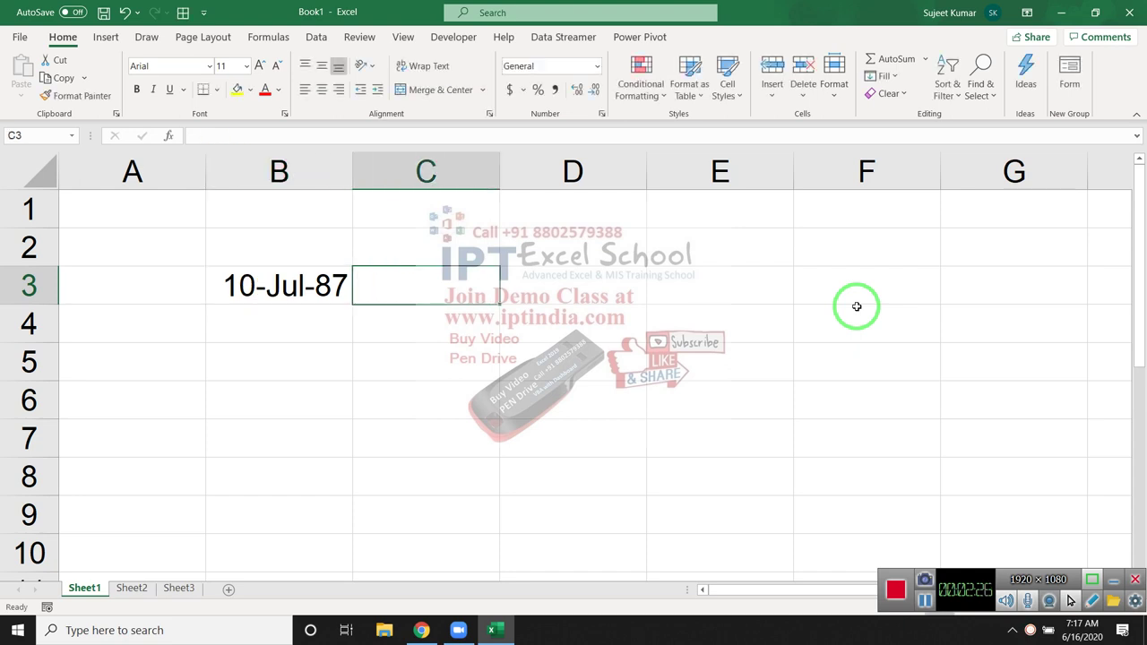
{"action": "key", "text": "ctrl+semicolon"}
{"action": "key", "text": "Return"}
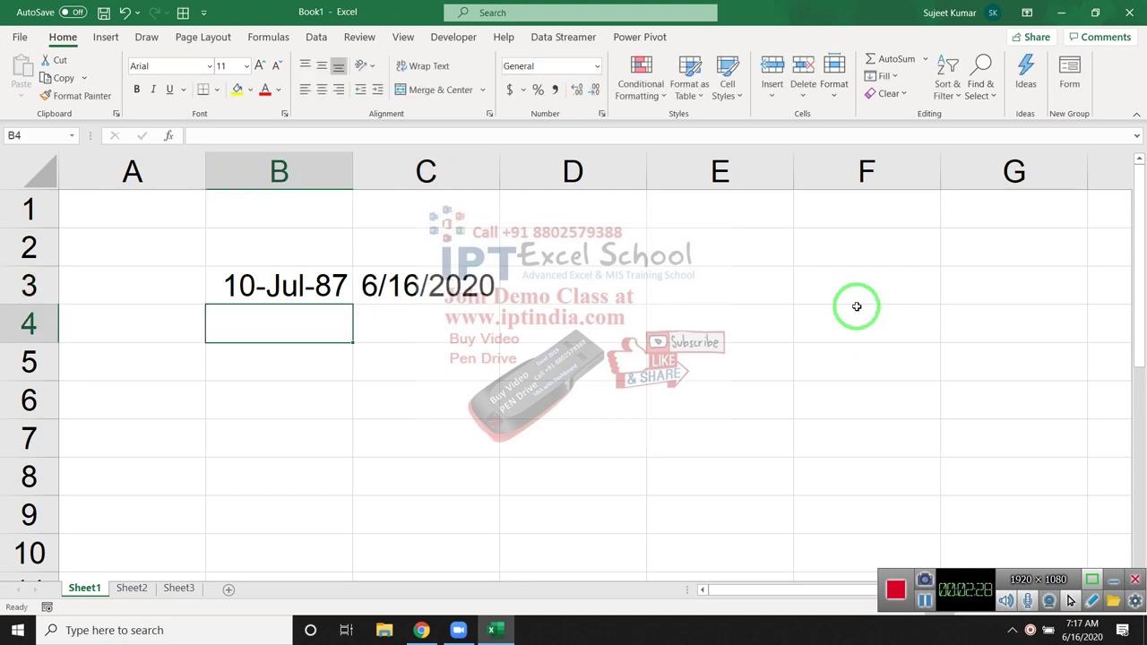
{"action": "key", "text": "Right"}
{"action": "key", "text": "Right"}
{"action": "key", "text": "Right"}
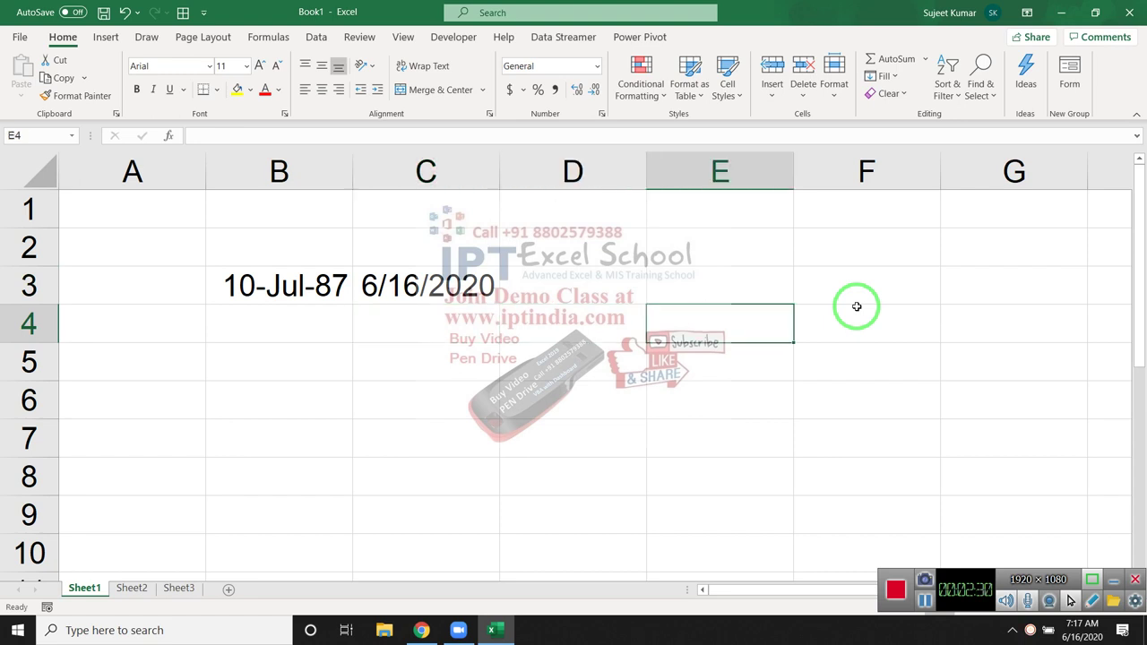
{"action": "key", "text": "Up"}
{"action": "key", "text": "Up"}
{"action": "key", "text": "Left"}
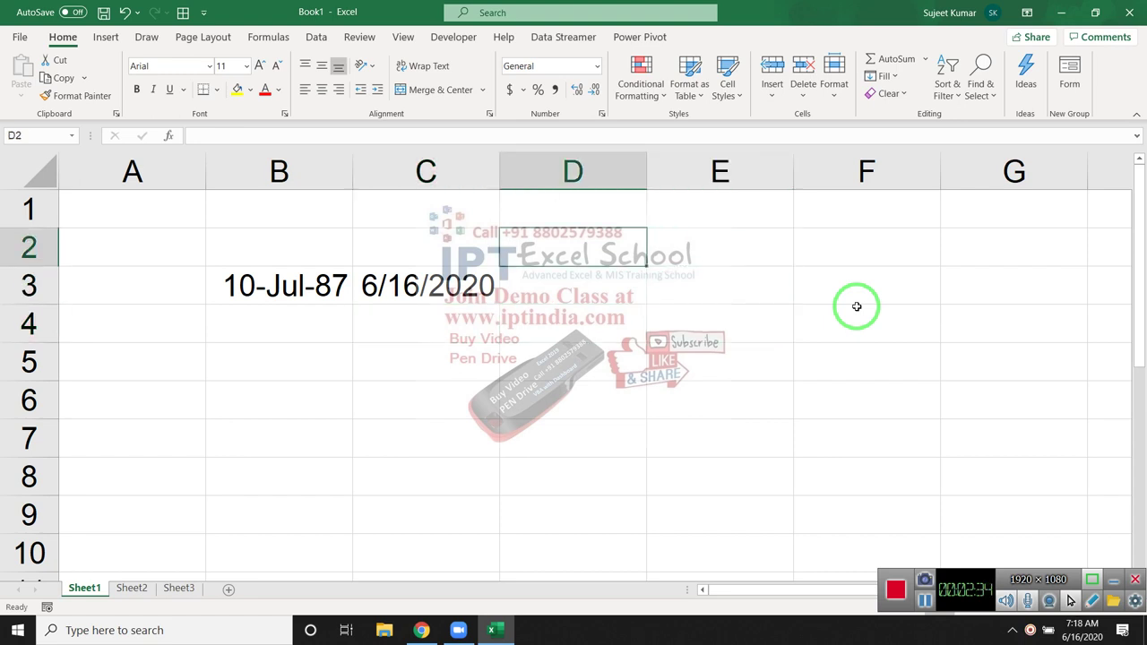
Head D2 with 'Day' and compute =C3-B3 in D3, giving 12030 days.
{"action": "type", "text": "Day"}
{"action": "key", "text": "Return"}
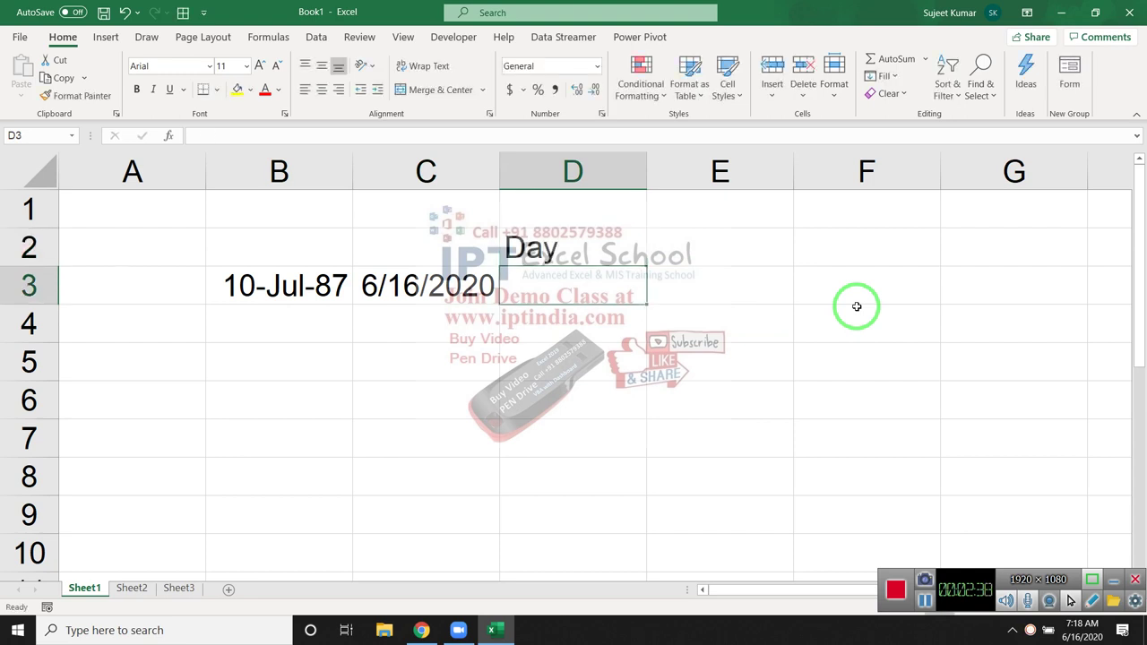
{"action": "type", "text": "="}
{"action": "key", "text": "Left"}
{"action": "type", "text": "-"}
{"action": "key", "text": "Left"}
{"action": "key", "text": "Left"}
{"action": "key", "text": "Return"}
{"action": "key", "text": "Up"}
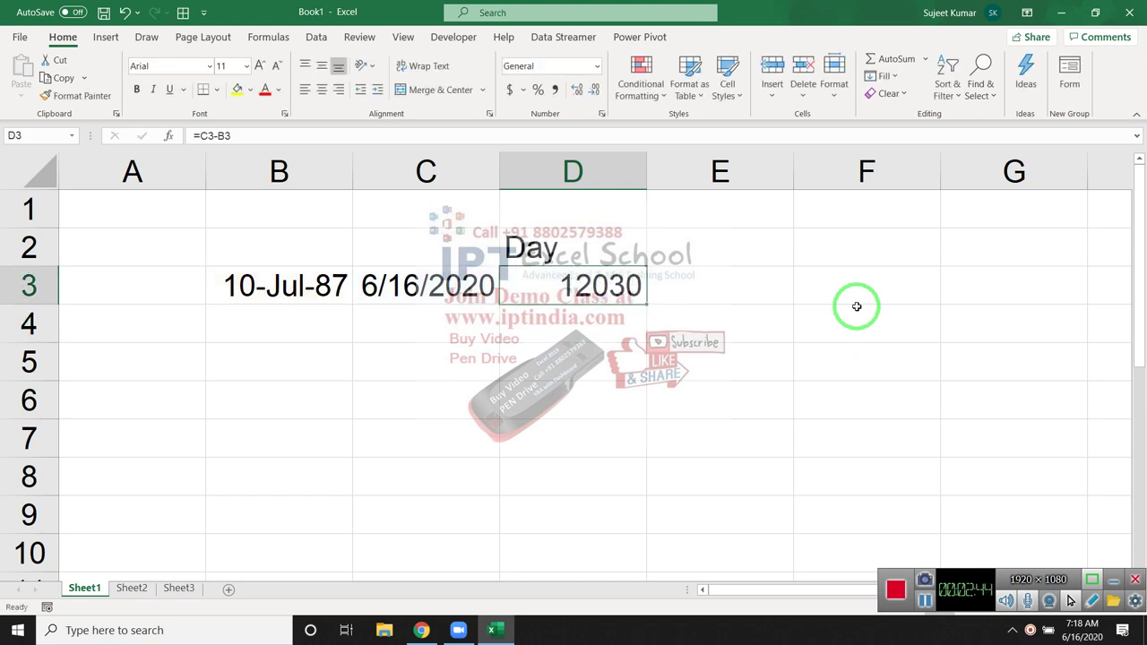
Enter a months estimate =D3/30 in E3.
{"action": "key", "text": "Right"}
{"action": "type", "text": "="}
{"action": "key", "text": "Left"}
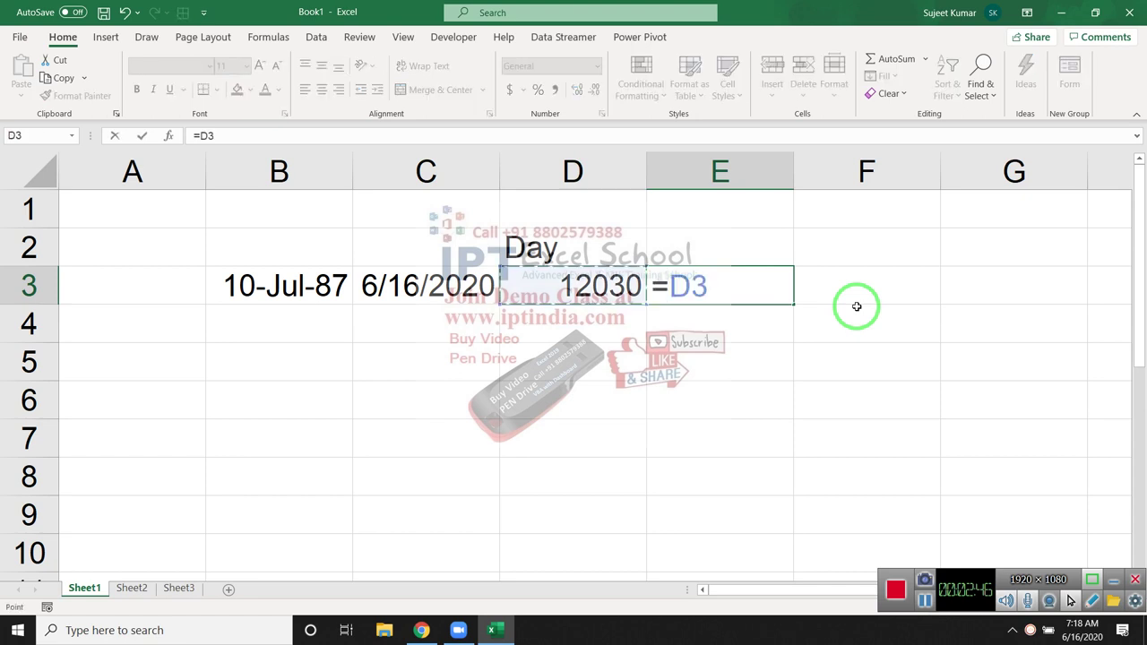
{"action": "type", "text": "/30"}
{"action": "key", "text": "Return"}
{"action": "key", "text": "Up"}
Replace E3's formula with =D3/365 to show 32.9589 years.
{"action": "key", "text": "Right"}
{"action": "type", "text": "="}
{"action": "key", "text": "Escape"}
{"action": "key", "text": "Left"}
{"action": "type", "text": "=D3/365"}
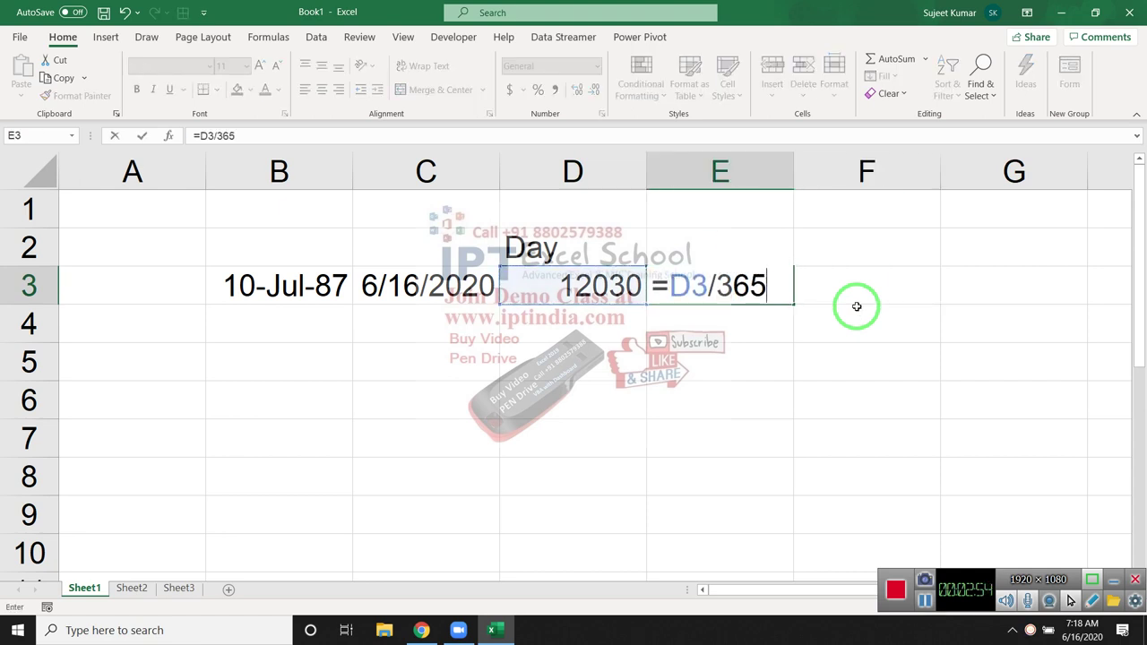
{"action": "key", "text": "Return"}
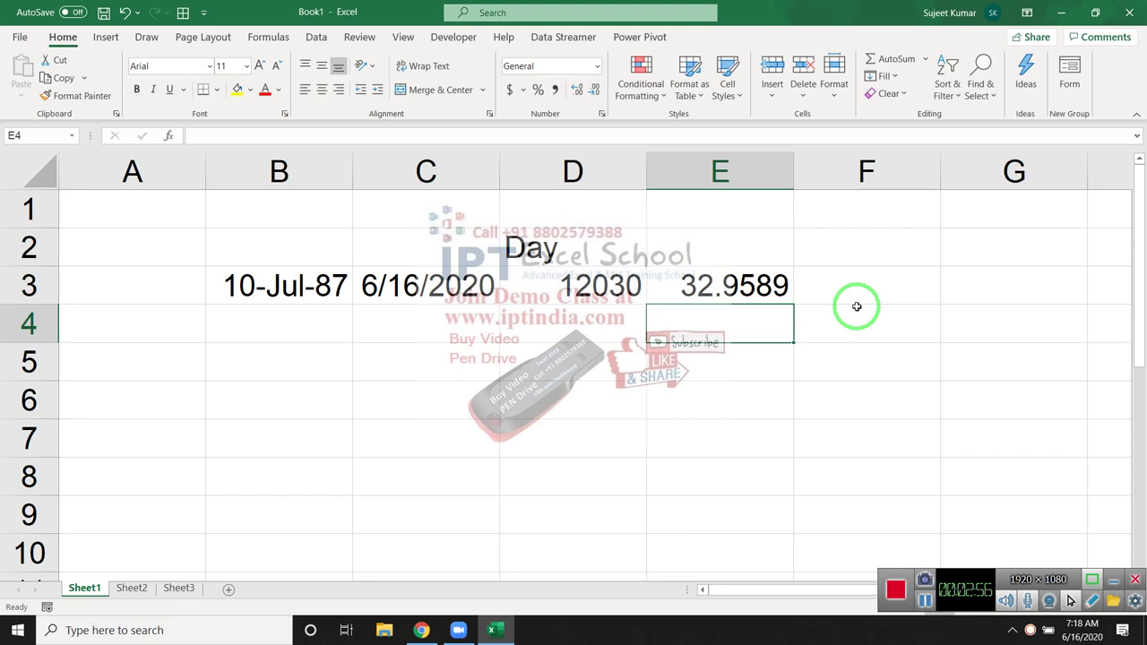
{"action": "key", "text": "Up"}
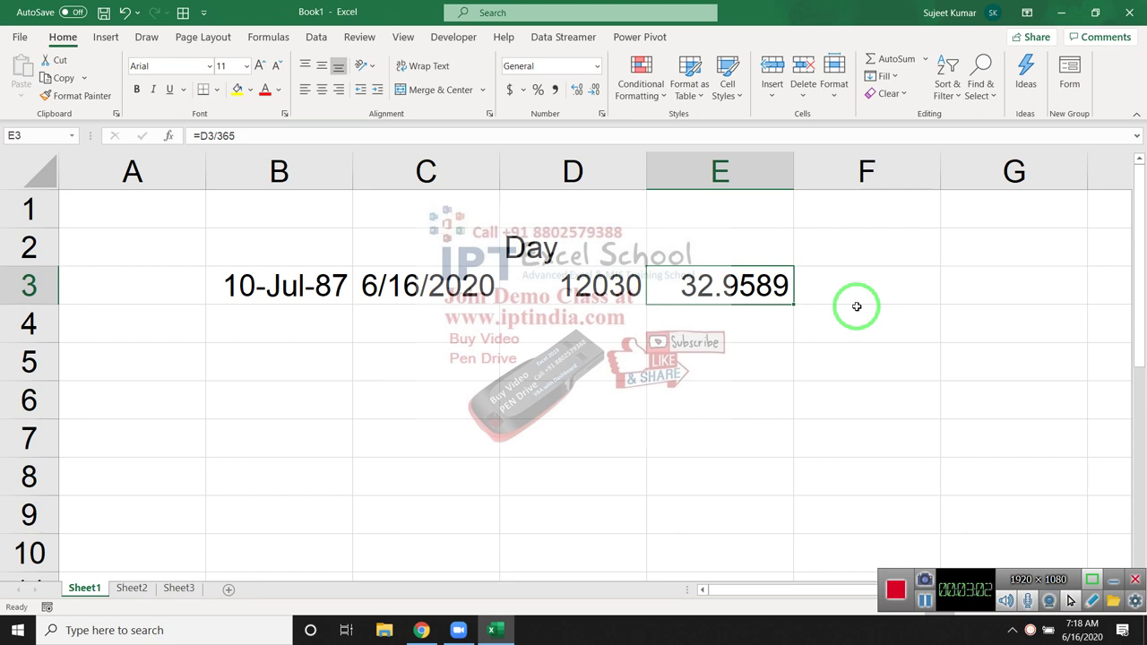
{"action": "key", "text": "Down"}
{"action": "key", "text": "Up"}
Type labels Y, M and D into B5, C5 and D5, ending in B6.
{"action": "key", "text": "Down"}
{"action": "key", "text": "Left"}
{"action": "key", "text": "Left"}
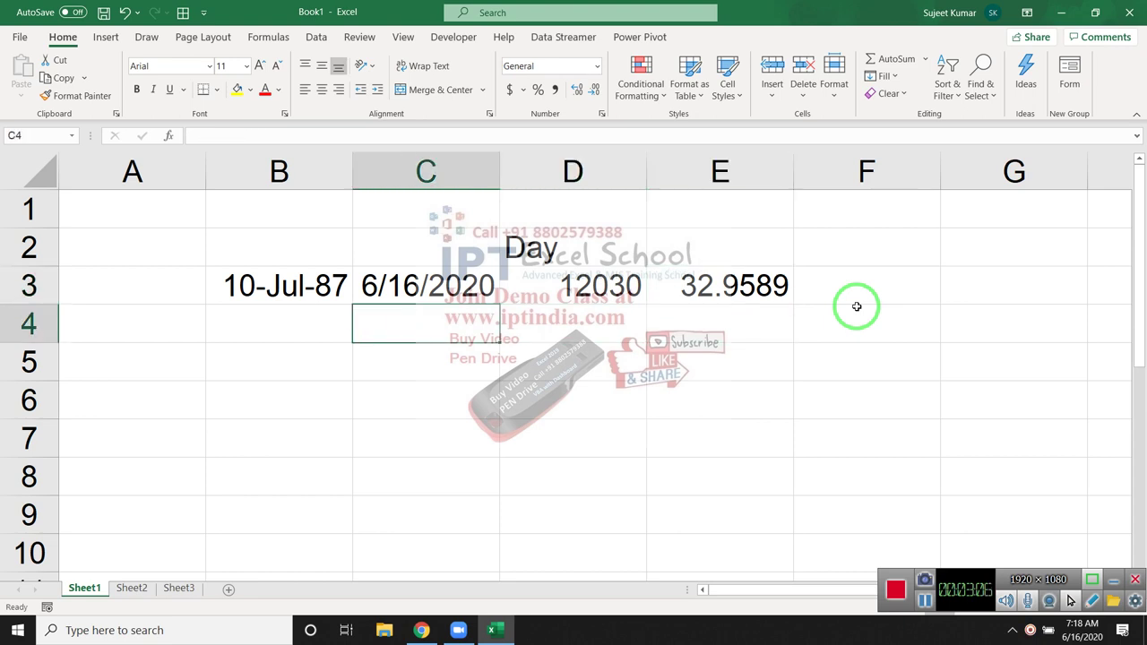
{"action": "key", "text": "Down"}
{"action": "key", "text": "Left"}
{"action": "type", "text": "Y"}
{"action": "key", "text": "Tab"}
{"action": "type", "text": "M<"}
{"action": "key", "text": "BackSpace"}
{"action": "key", "text": "Tab"}
{"action": "type", "text": "D"}
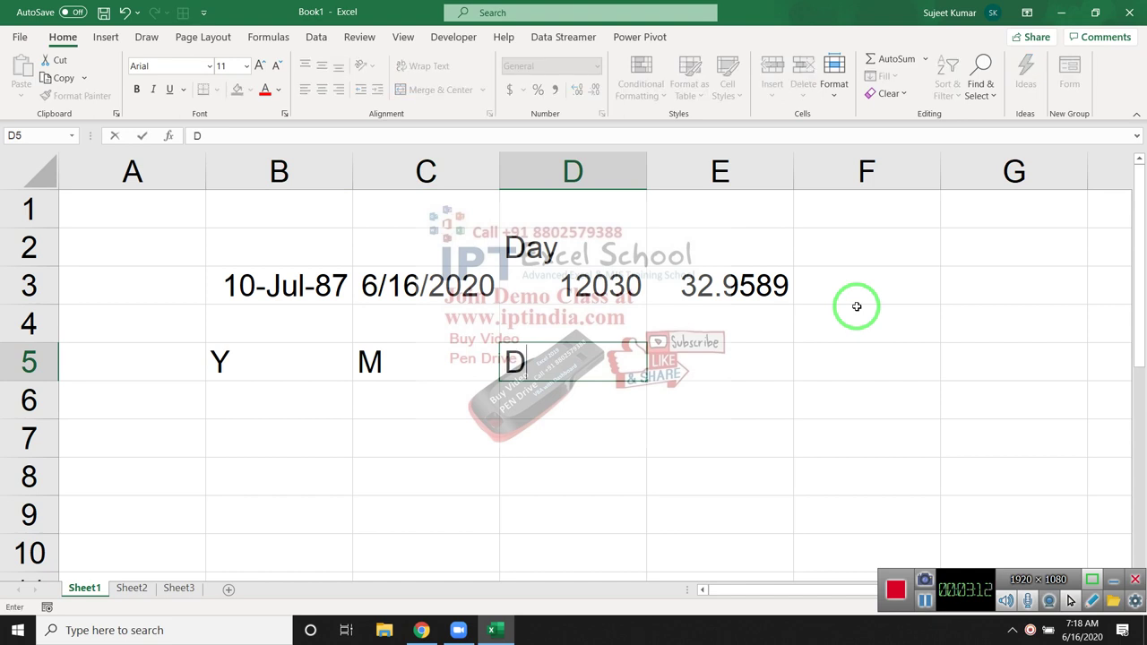
{"action": "key", "text": "Return"}
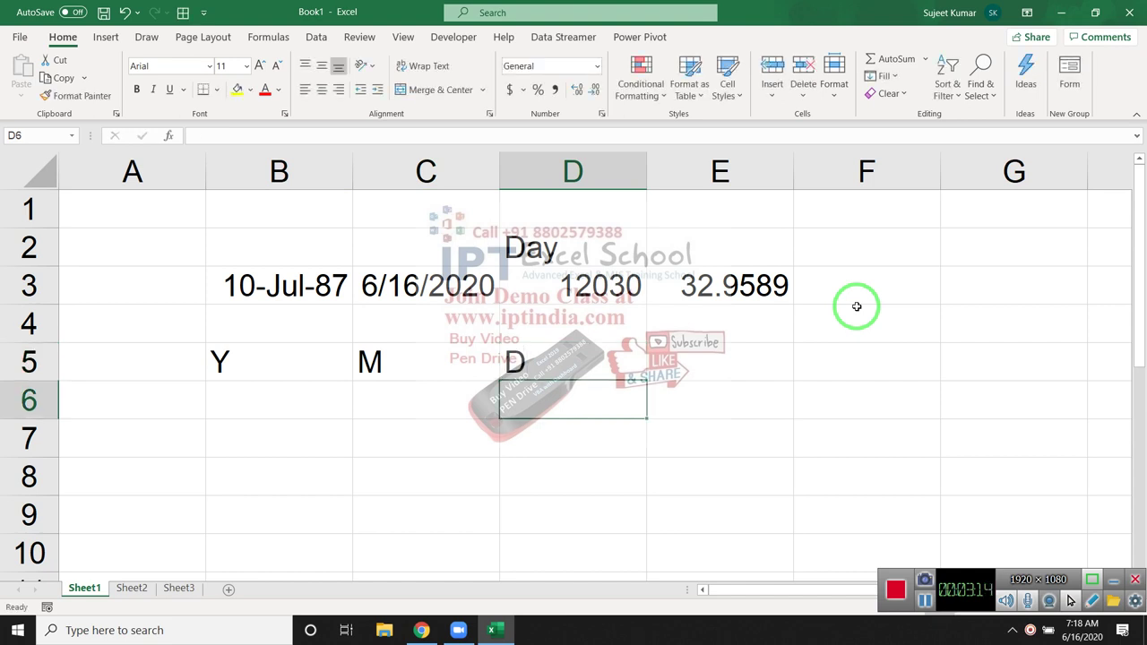
{"action": "key", "text": "Left"}
{"action": "key", "text": "Left"}
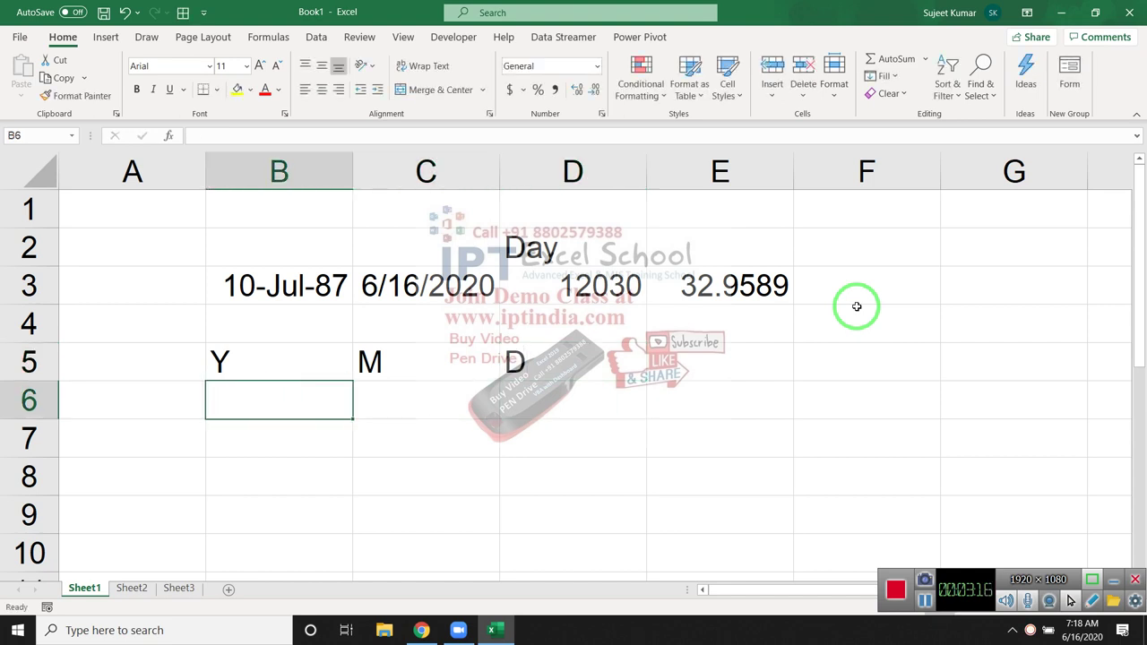
Enter =DATEDIF(B3,C3,"Y") in B6 to return 32 completed years.
{"action": "type", "text": "=d"}
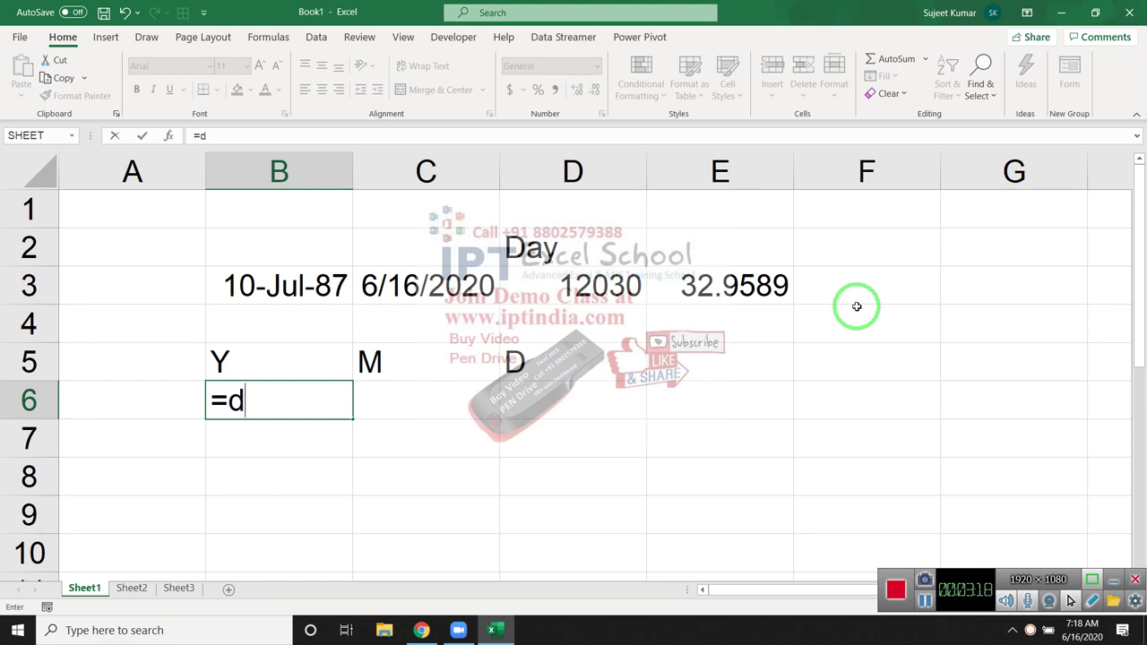
{"action": "type", "text": "atedif"}
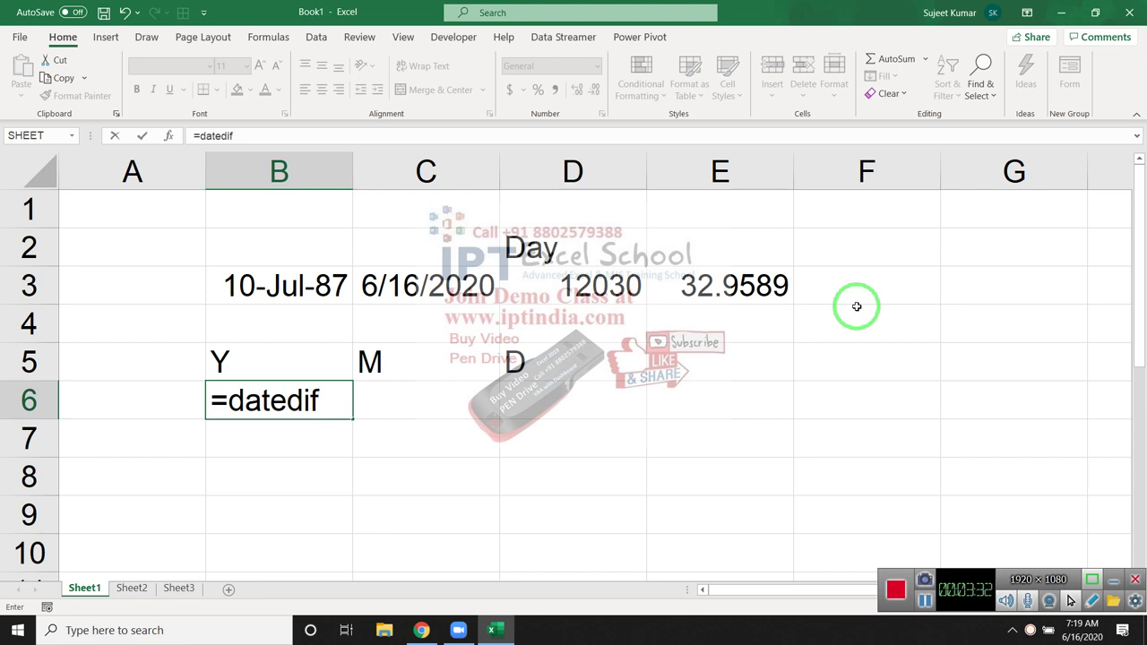
{"action": "type", "text": "("}
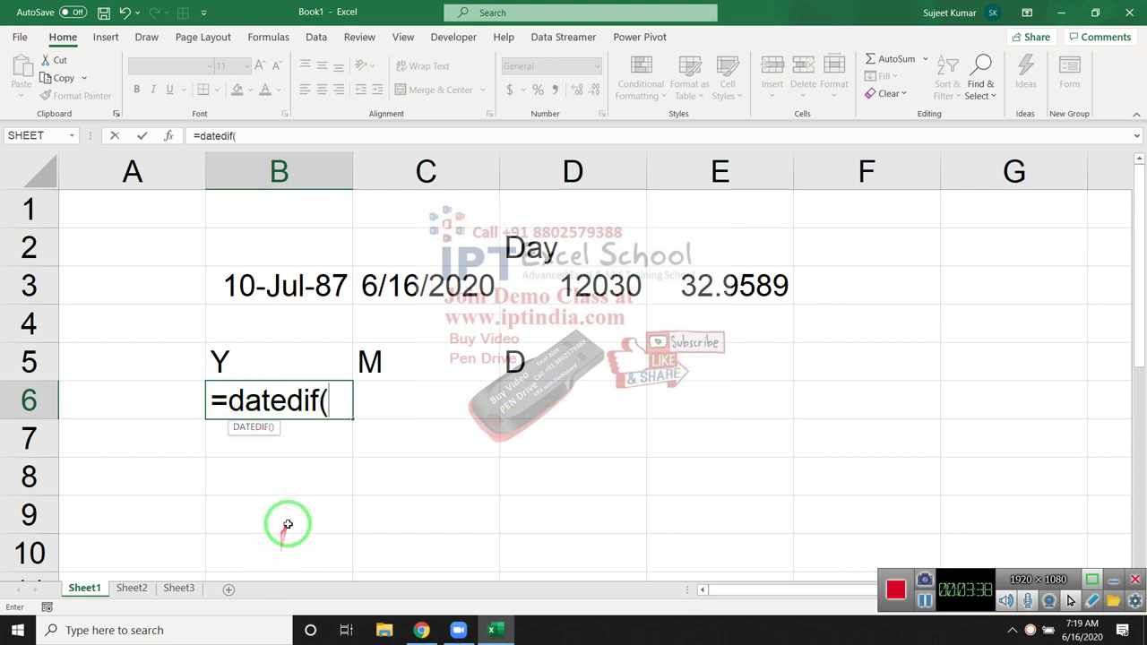
{"action": "left_click", "coordinate": [301, 285]}
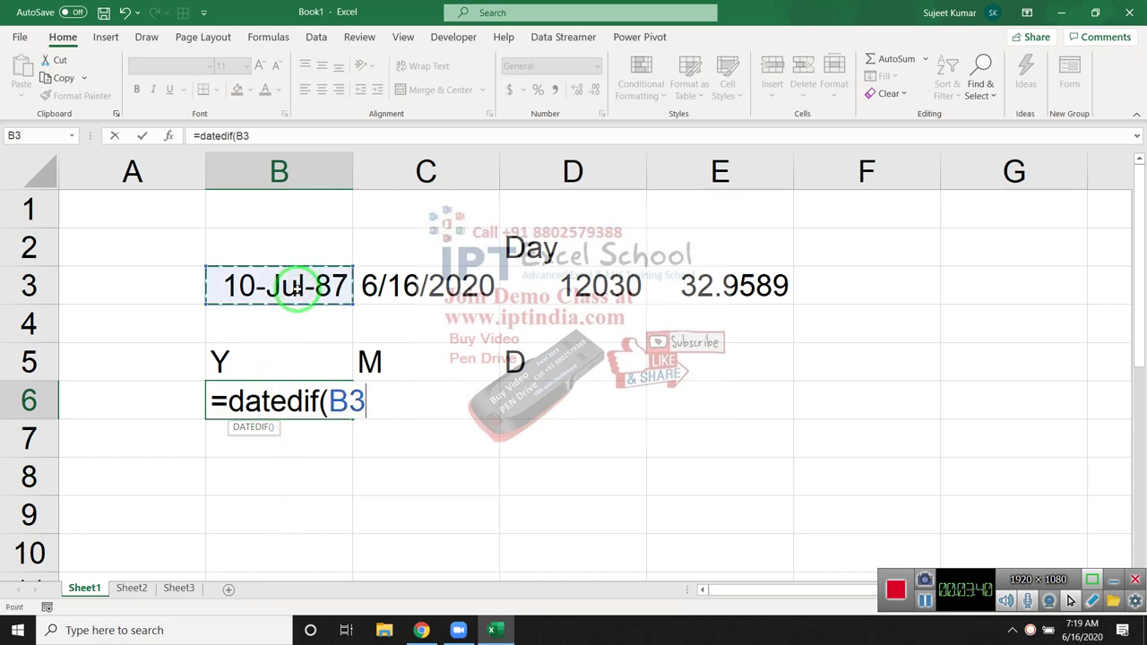
{"action": "type", "text": ","}
{"action": "left_click", "coordinate": [402, 288]}
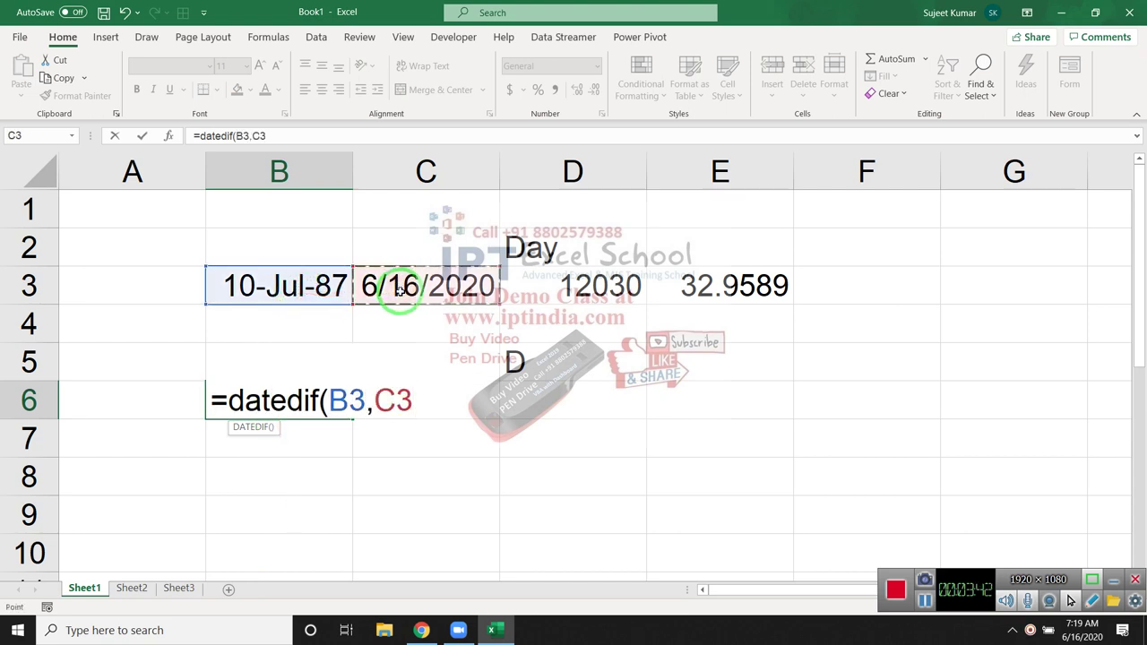
{"action": "type", "text": ","}
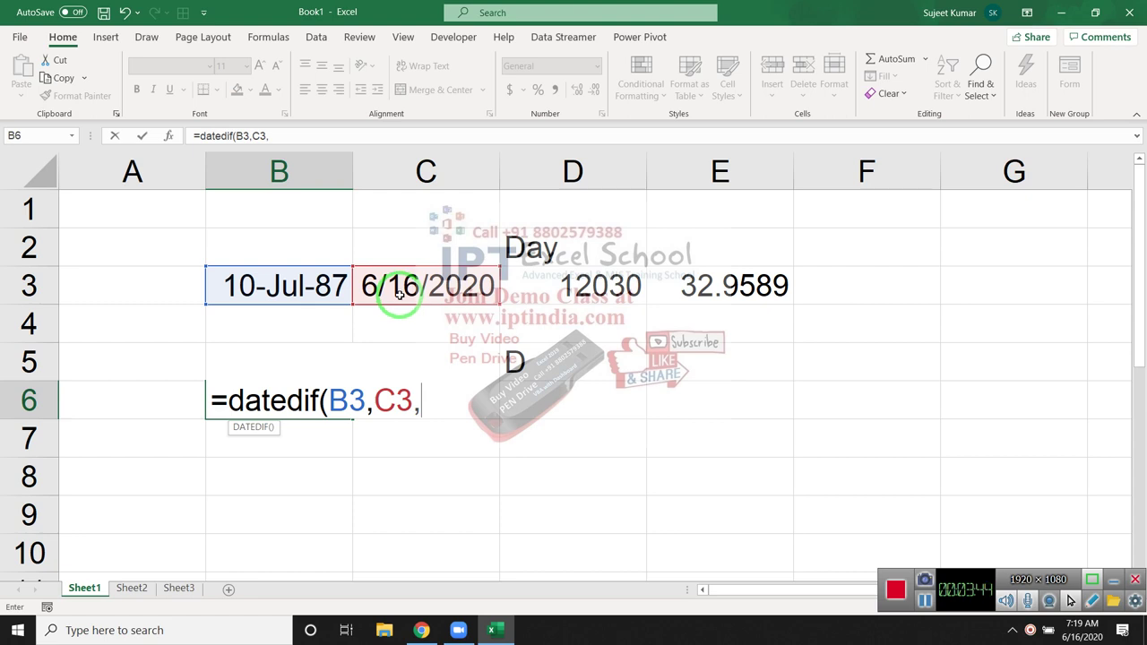
{"action": "type", "text": "\"Y"}
{"action": "key", "text": "Return"}
{"action": "key", "text": "Up"}
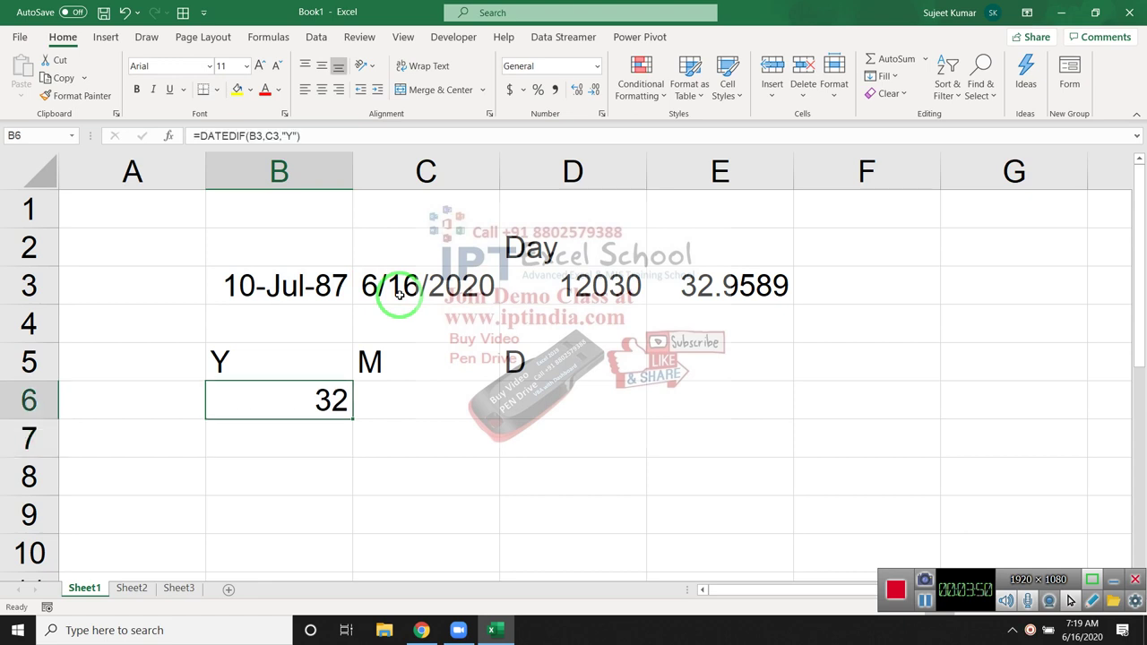
{"action": "key", "text": "Right"}
{"action": "type", "text": "="}
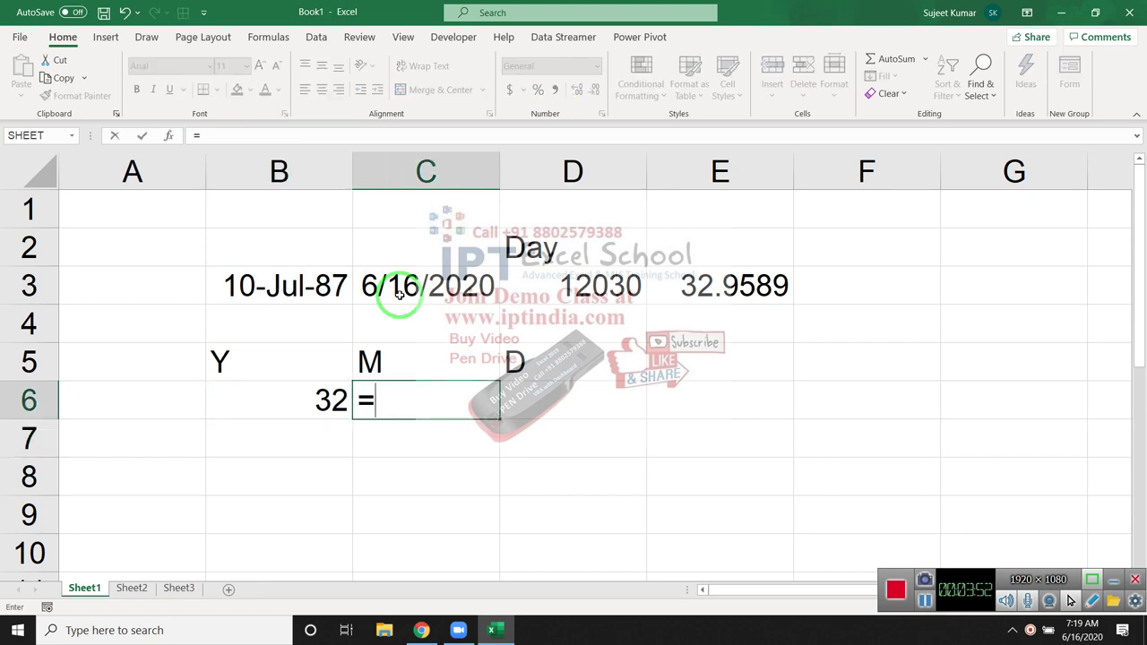
{"action": "type", "text": "dated"}
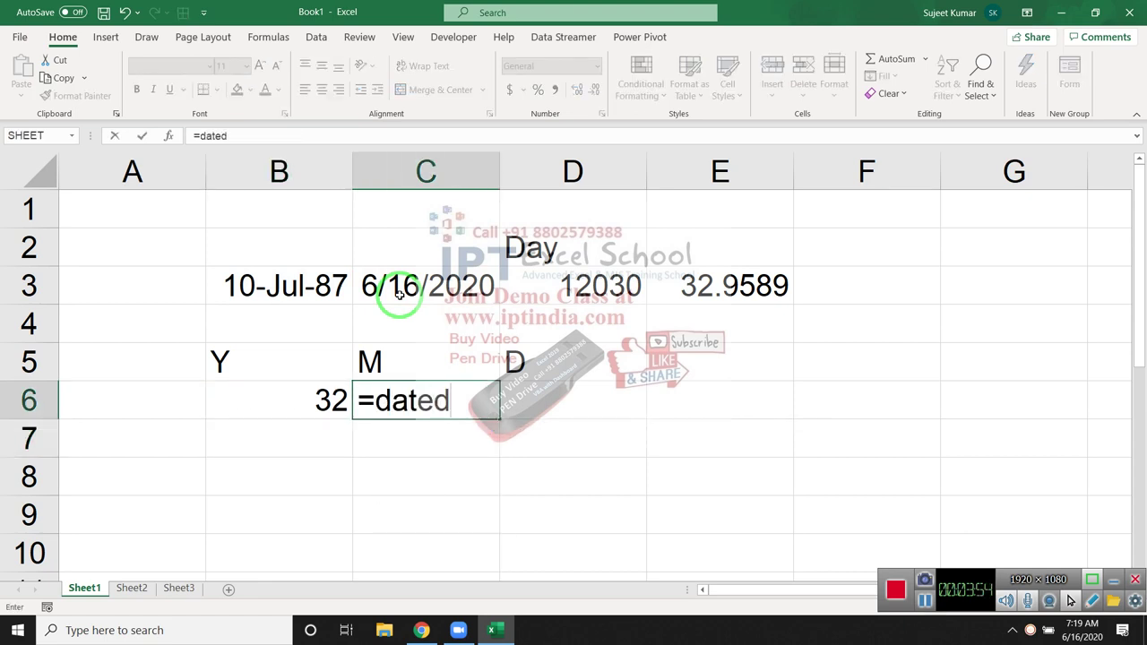
{"action": "type", "text": "if("}
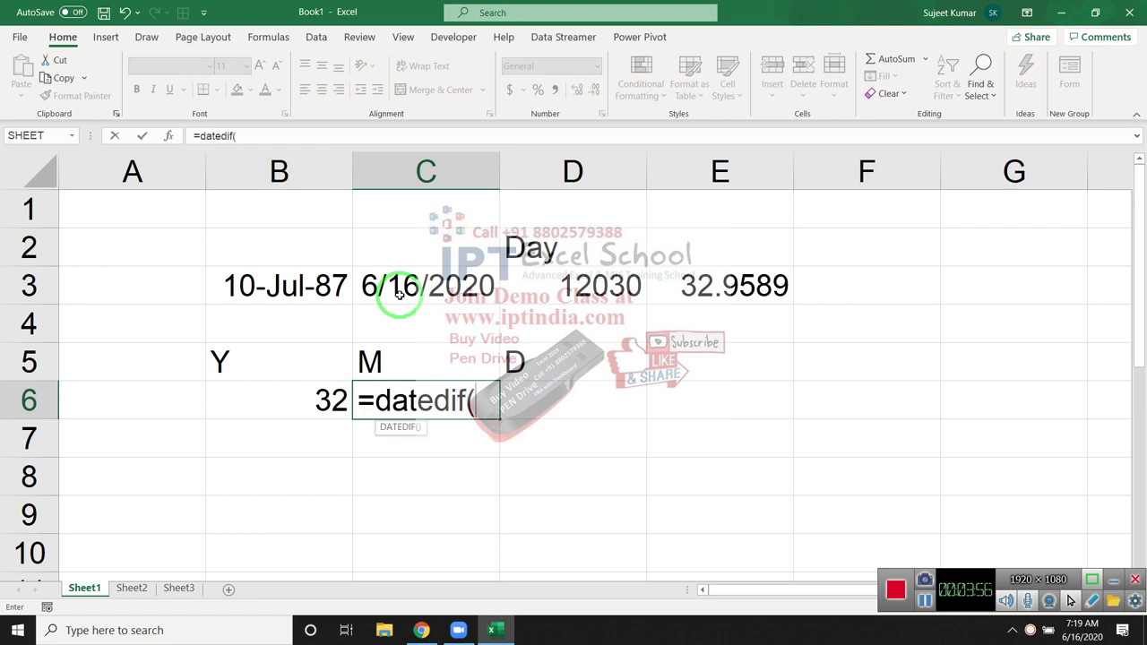
Complete C6 as =DATEDIF(B3,C3,"m"), returning 395 total months.
{"action": "left_click", "coordinate": [283, 296]}
{"action": "type", "text": ","}
{"action": "left_click", "coordinate": [398, 285]}
{"action": "type", "text": ","}
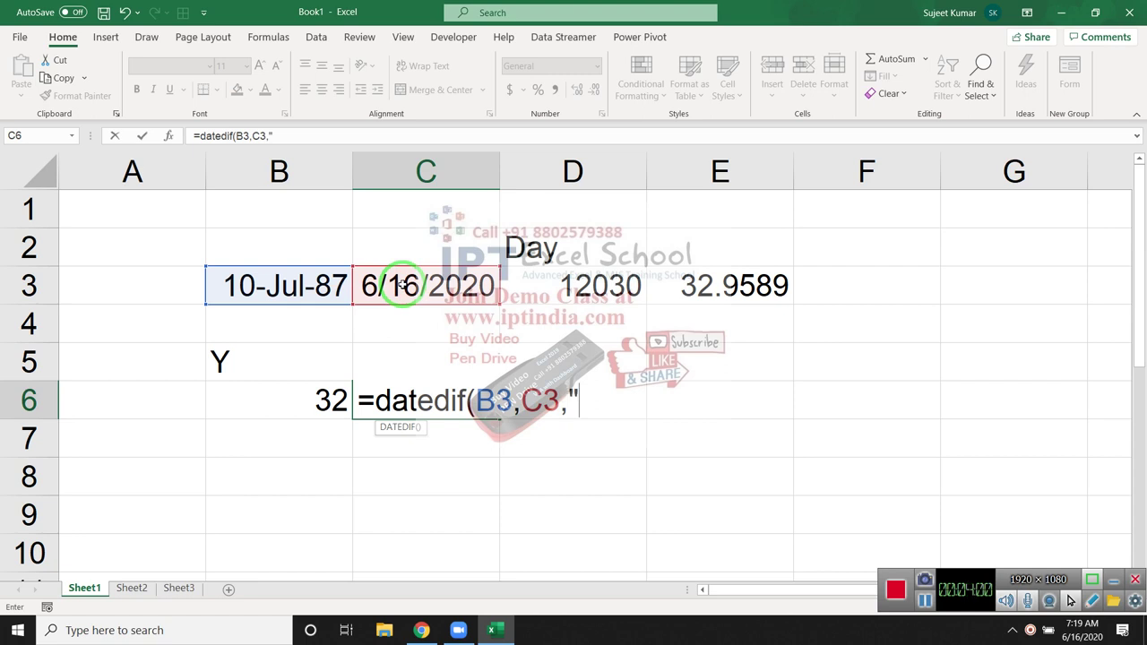
{"action": "type", "text": "m"}
{"action": "type", "text": ")"}
{"action": "key", "text": "Return"}
{"action": "key", "text": "Up"}
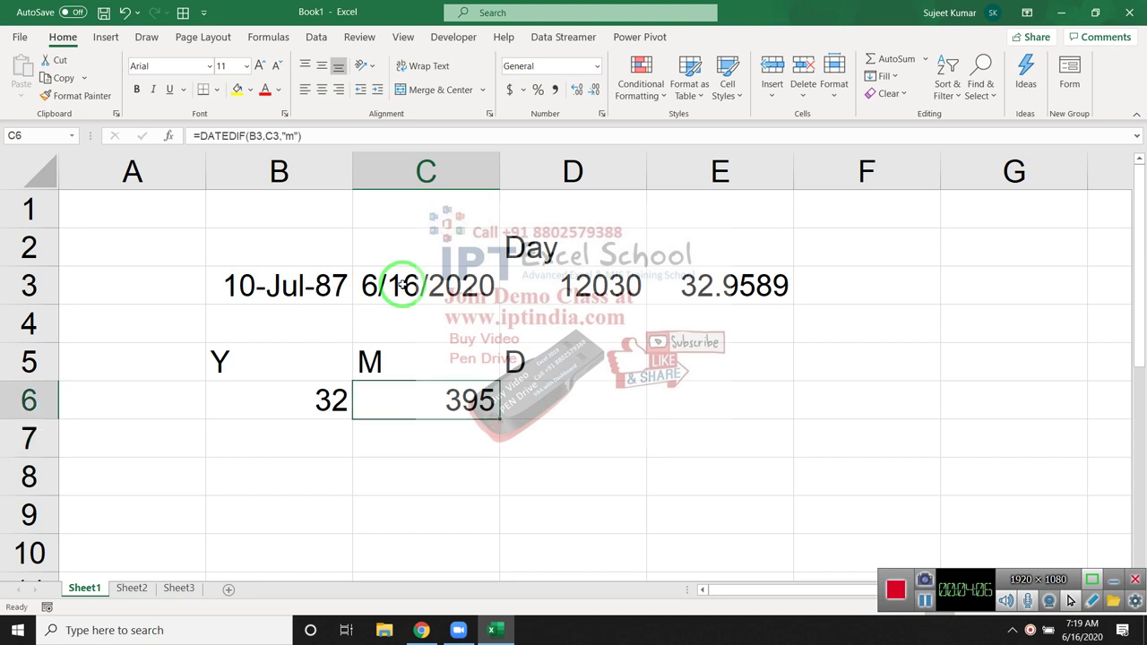
Change C6's DATEDIF unit to "ym" so it shows 11 leftover months.
{"action": "left_click", "coordinate": [293, 135]}
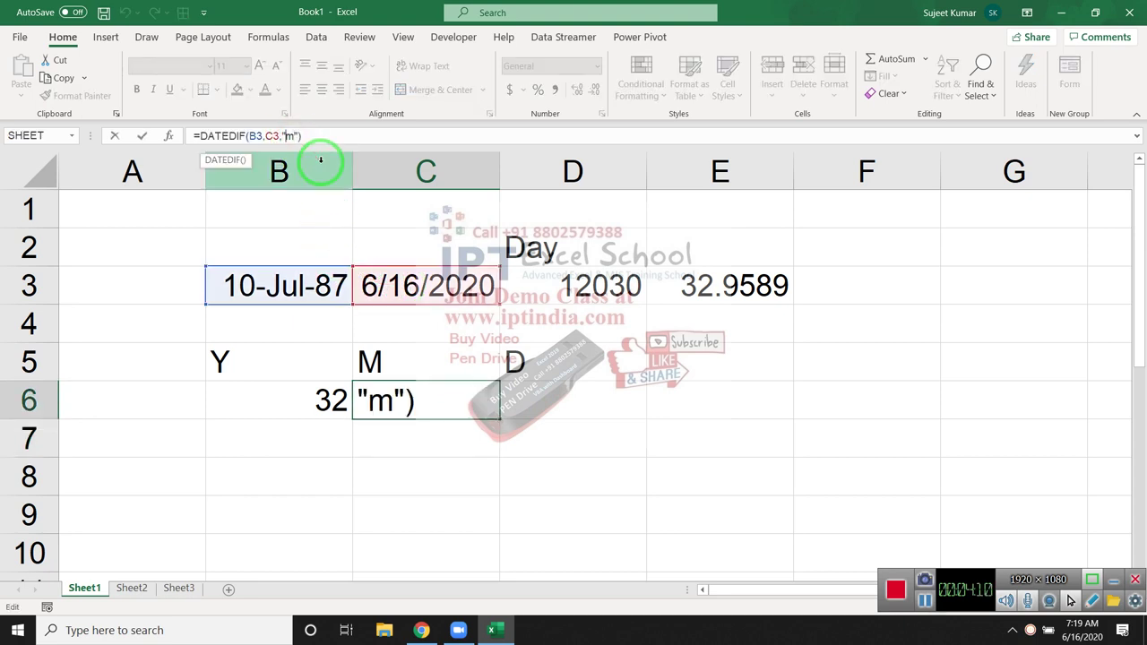
{"action": "key", "text": "Escape"}
{"action": "double_click", "coordinate": [456, 402]}
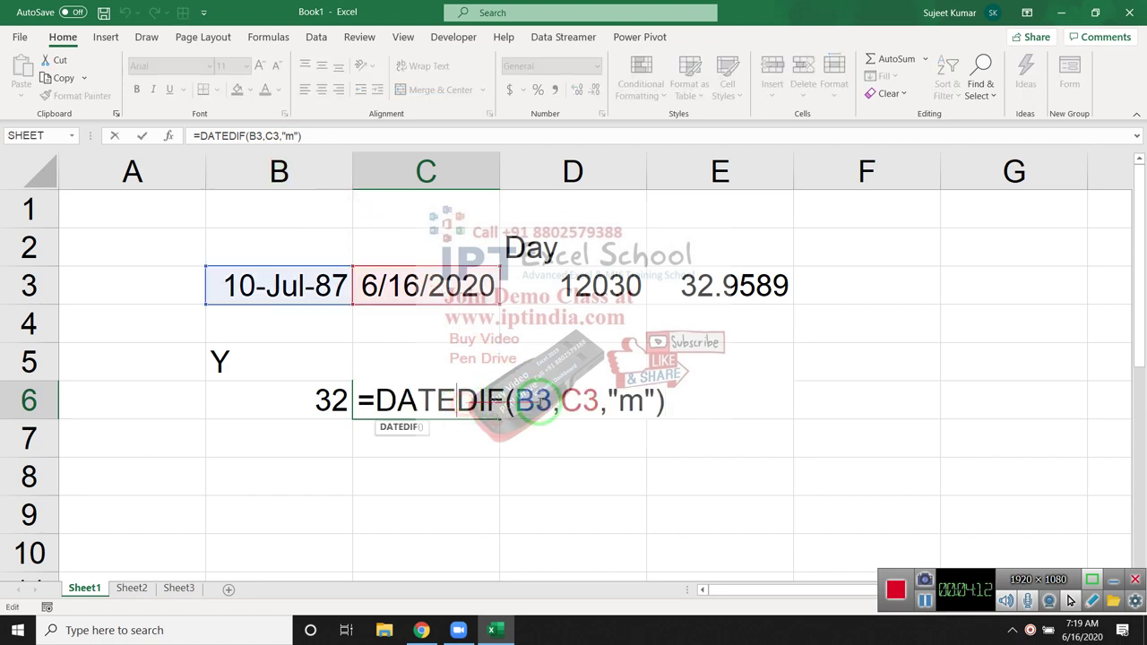
{"action": "left_click", "coordinate": [621, 402]}
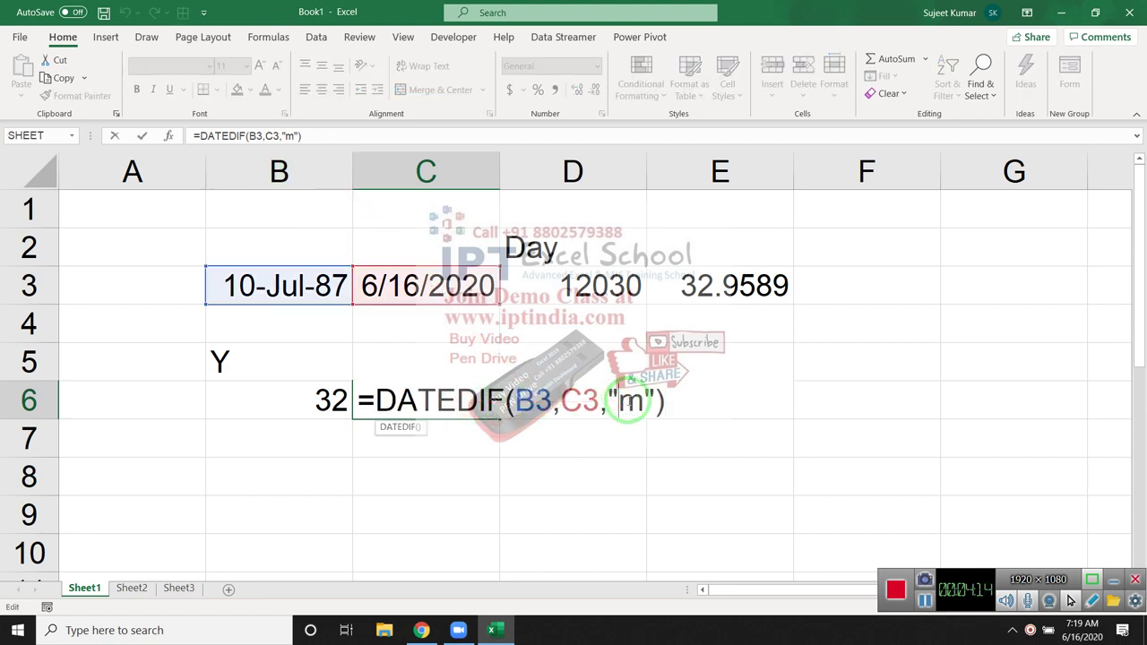
{"action": "type", "text": "y"}
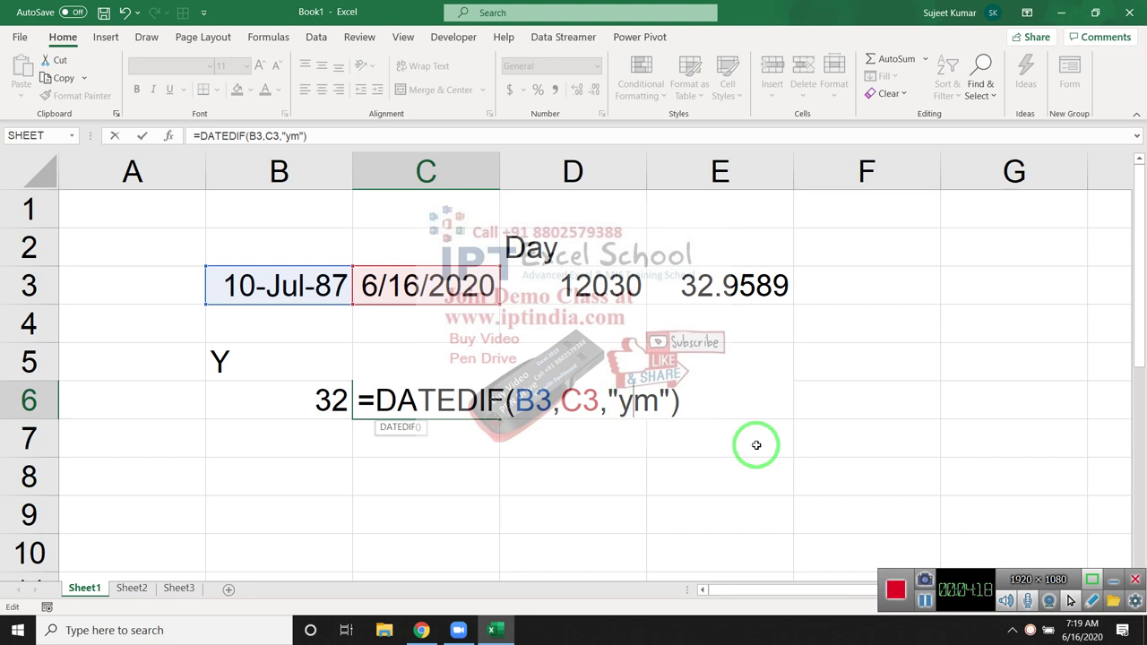
{"action": "key", "text": "Return"}
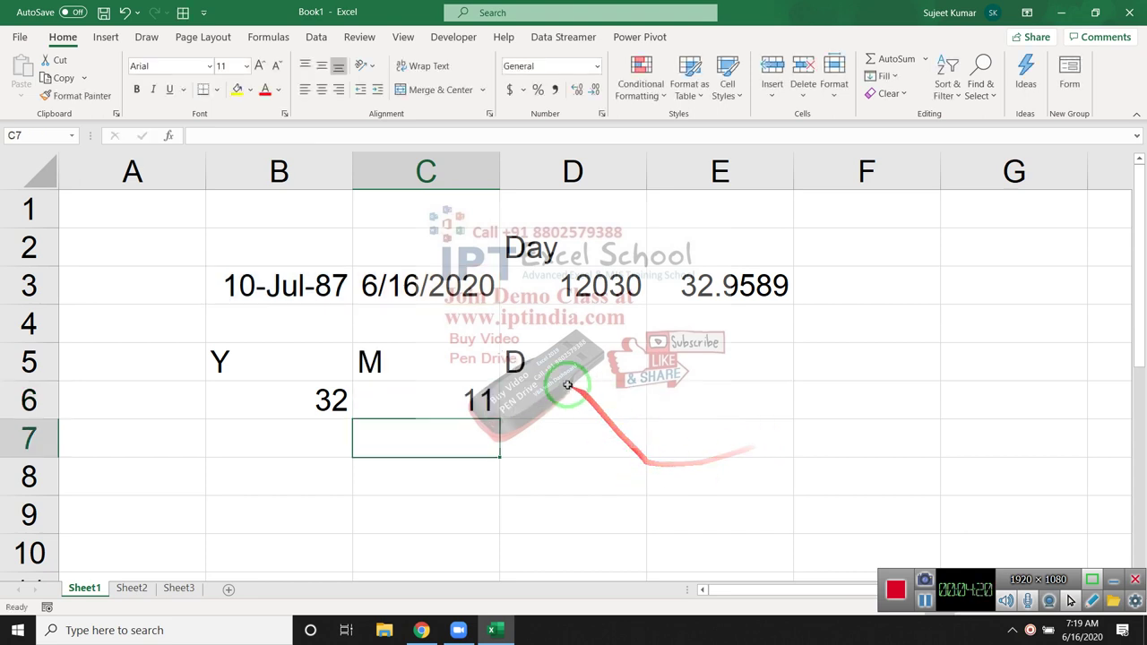
{"action": "left_click", "coordinate": [564, 388]}
Enter =DATEDIF(B3,C3,"md") in D6, giving 6 leftover days.
{"action": "type", "text": "="}
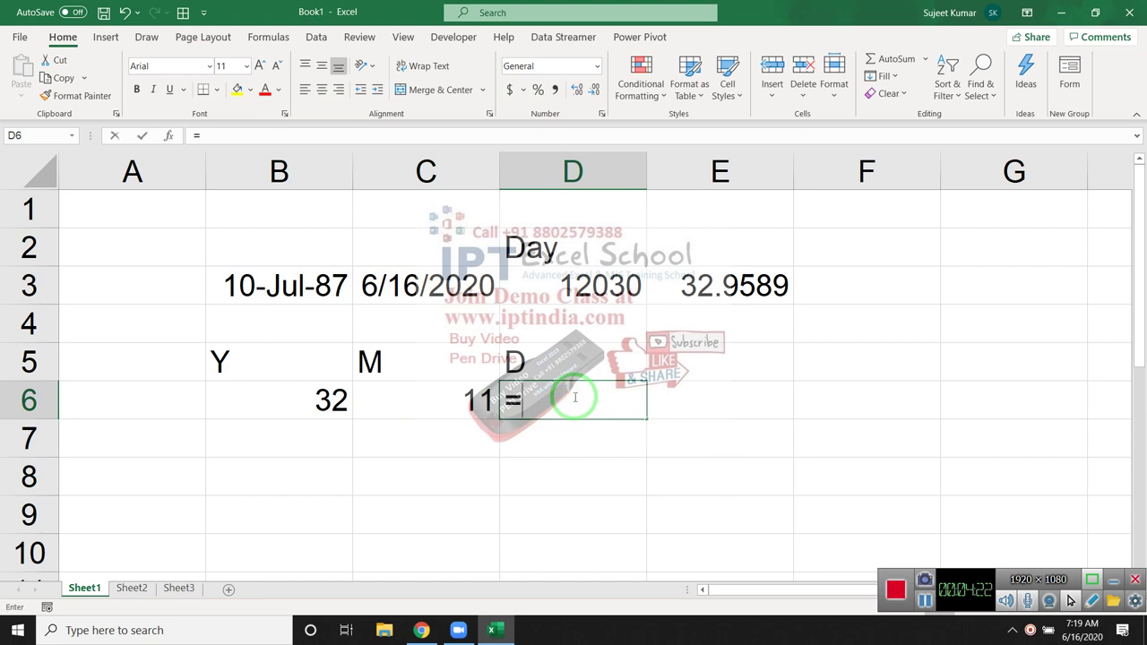
{"action": "type", "text": "da"}
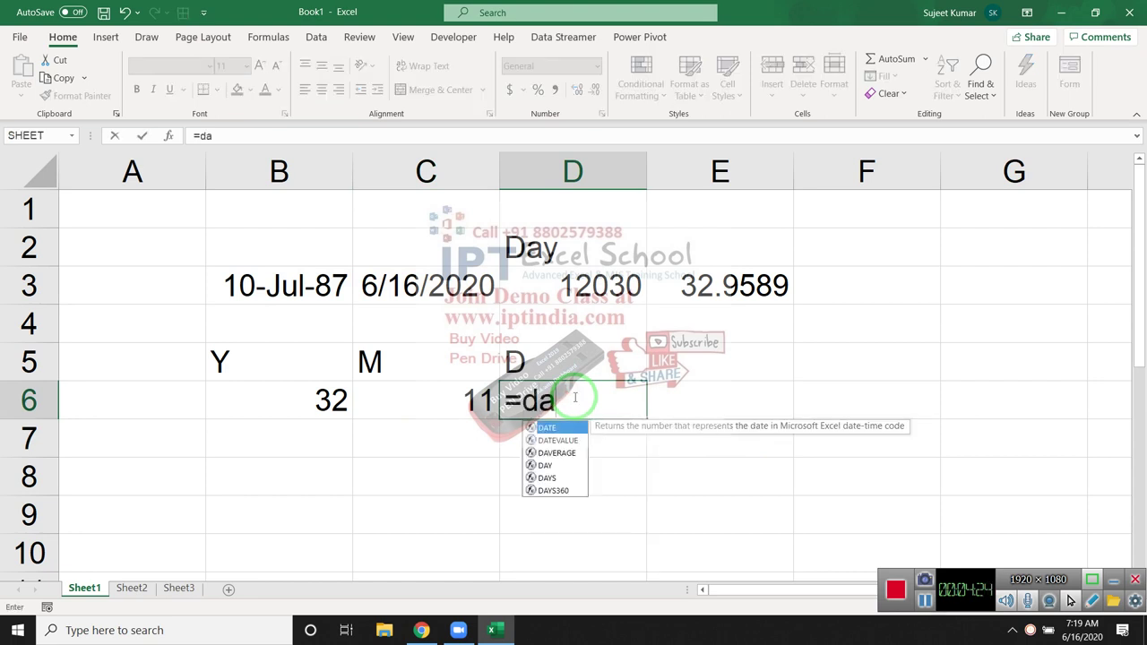
{"action": "type", "text": "tedif"}
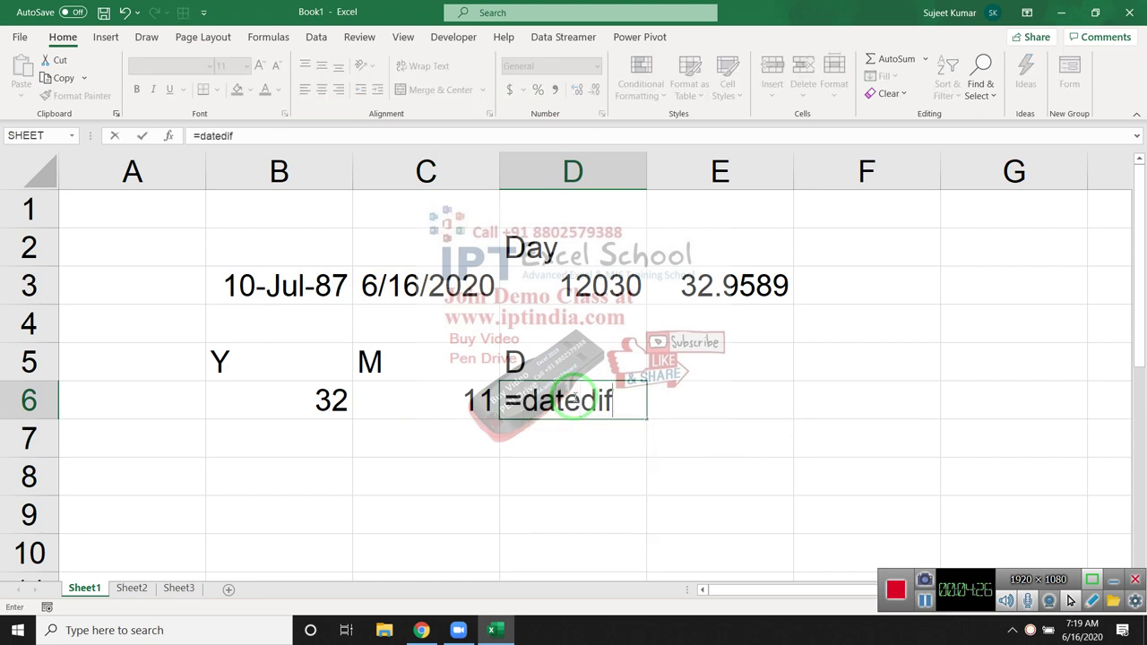
{"action": "type", "text": "("}
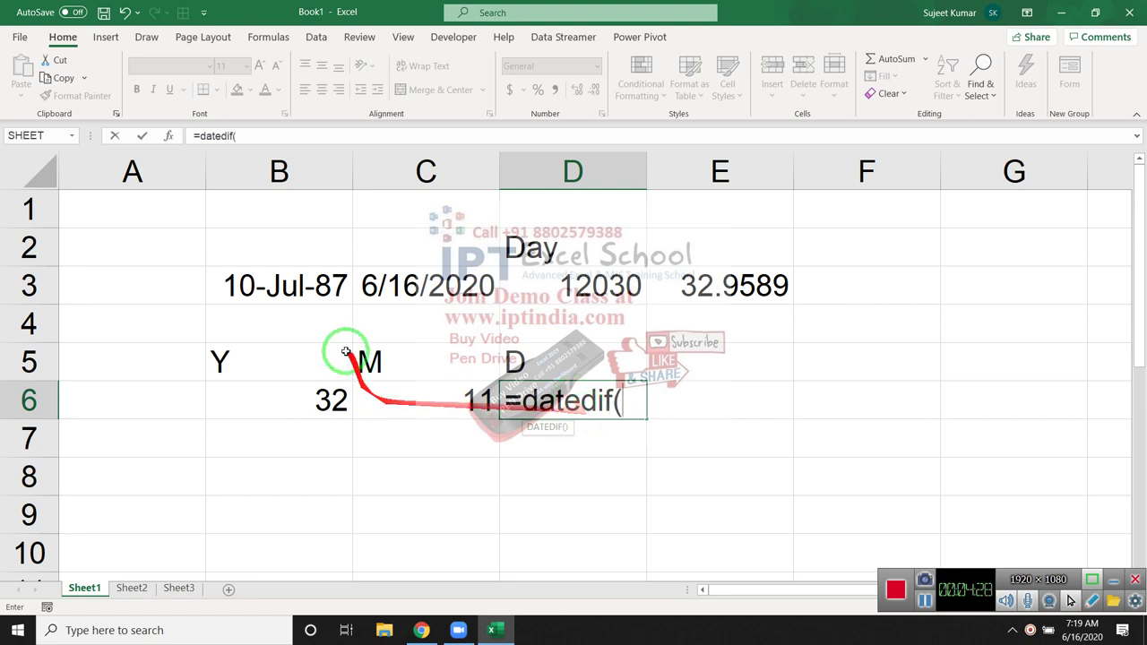
{"action": "left_click", "coordinate": [312, 285]}
{"action": "type", "text": ","}
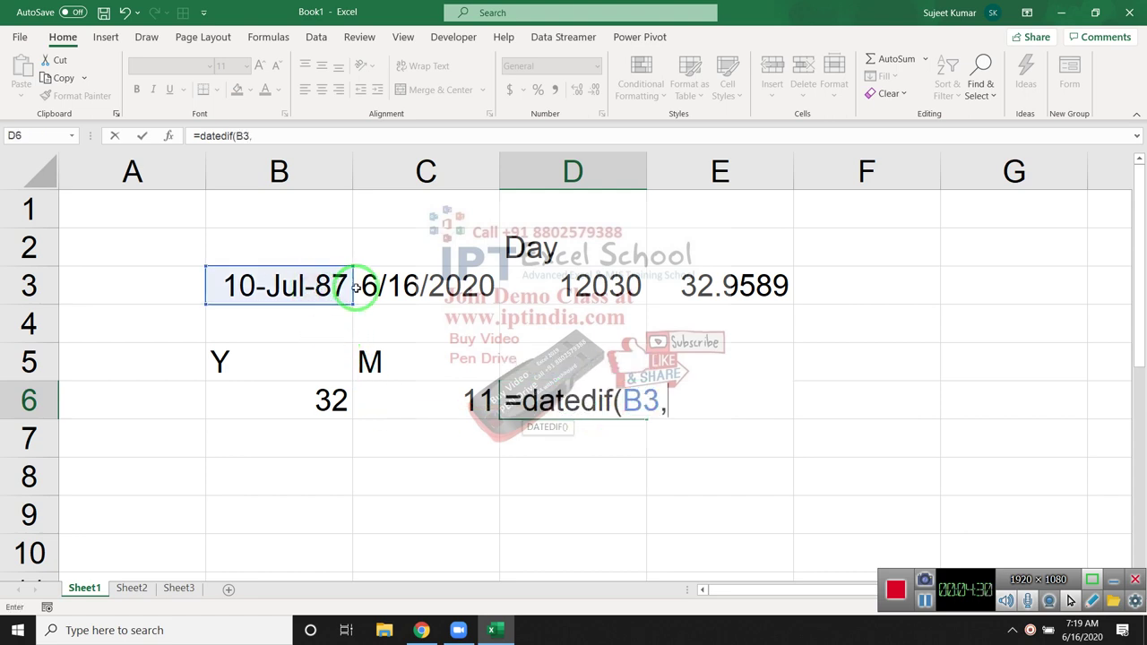
{"action": "left_click", "coordinate": [394, 284]}
{"action": "type", "text": ","}
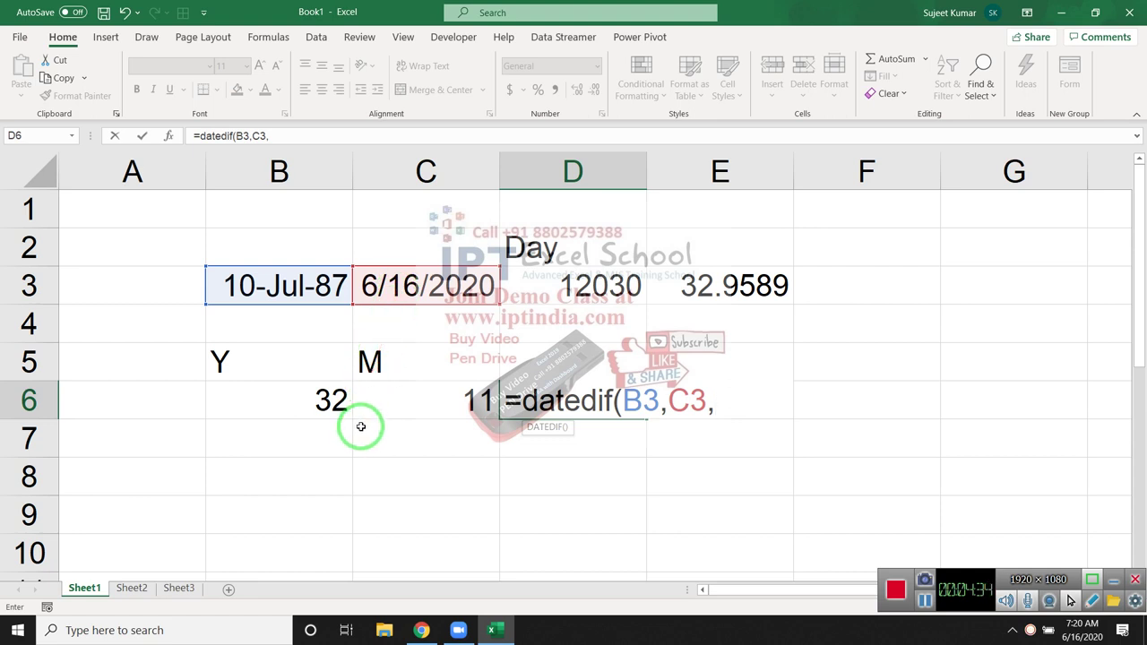
{"action": "type", "text": "\""}
{"action": "type", "text": "md\""}
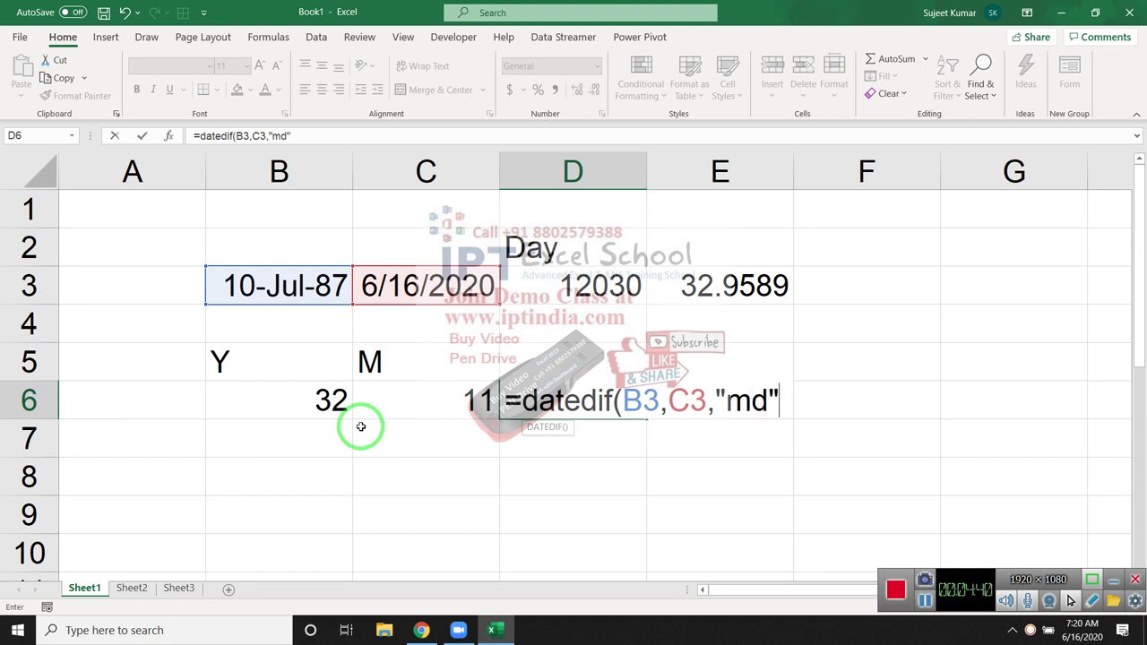
{"action": "type", "text": ")"}
{"action": "key", "text": "Return"}
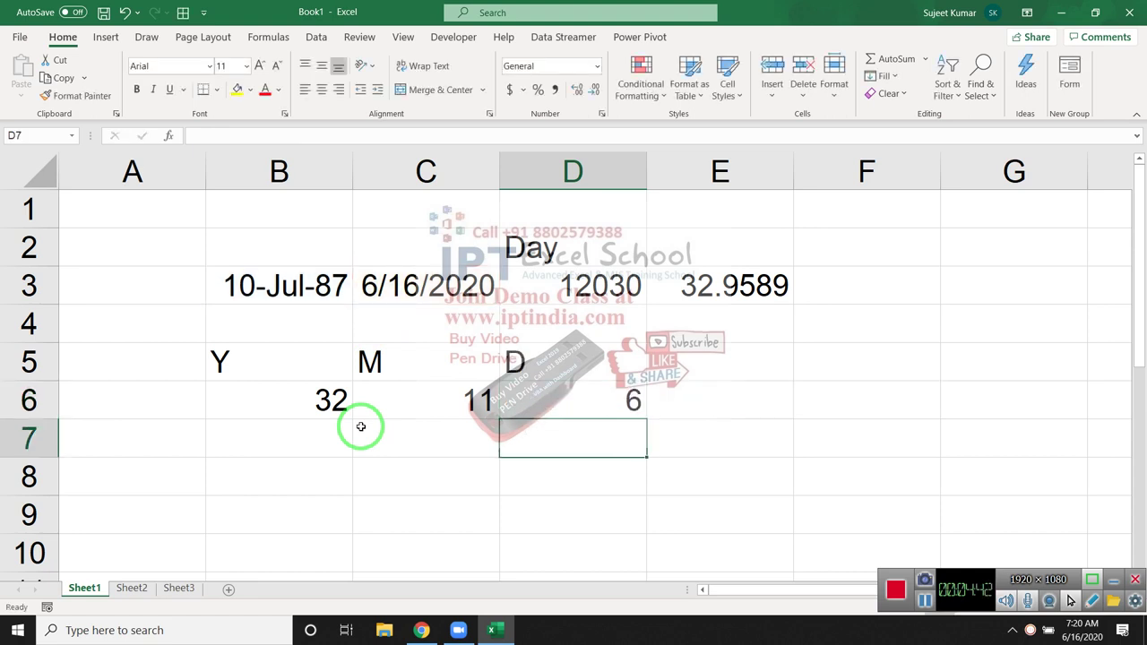
{"action": "left_click", "coordinate": [329, 400]}
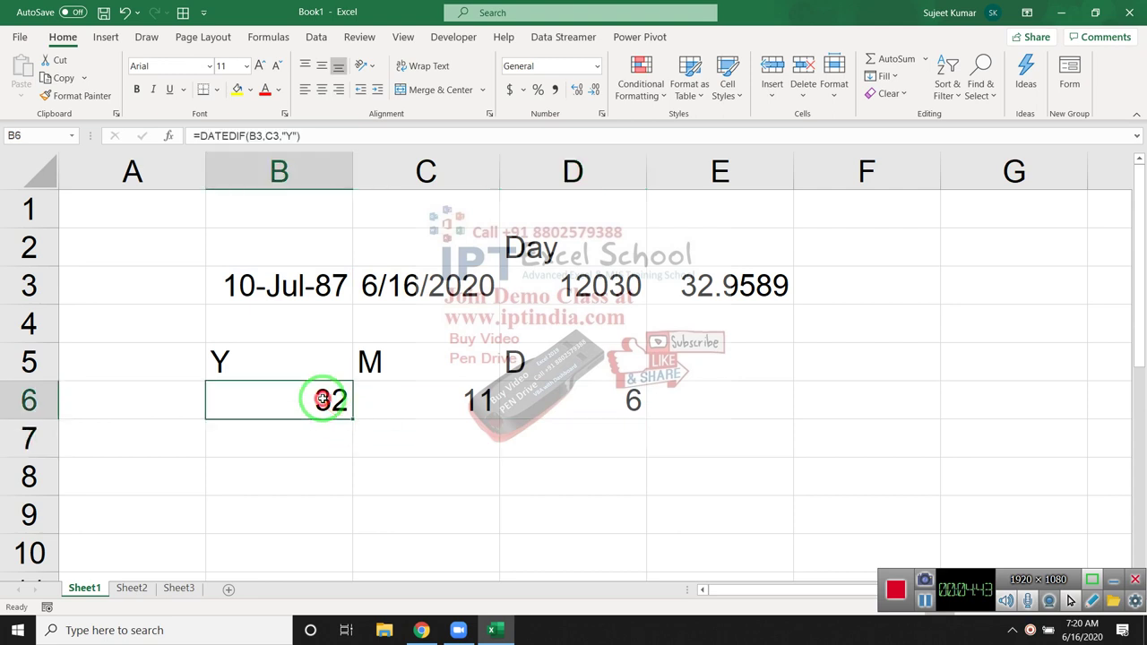
Review the DATEDIF formulas in B6, C6 and D6, then select B6's years formula text for copying.
{"action": "left_click", "coordinate": [423, 403]}
{"action": "left_click", "coordinate": [577, 402]}
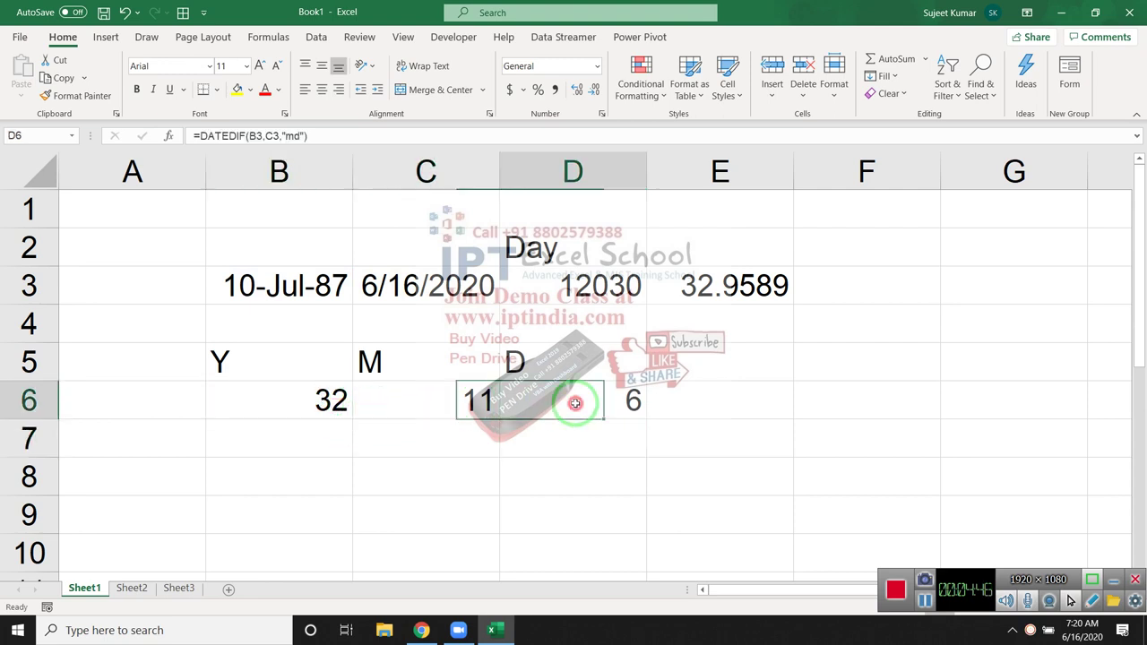
{"action": "left_click", "coordinate": [665, 413]}
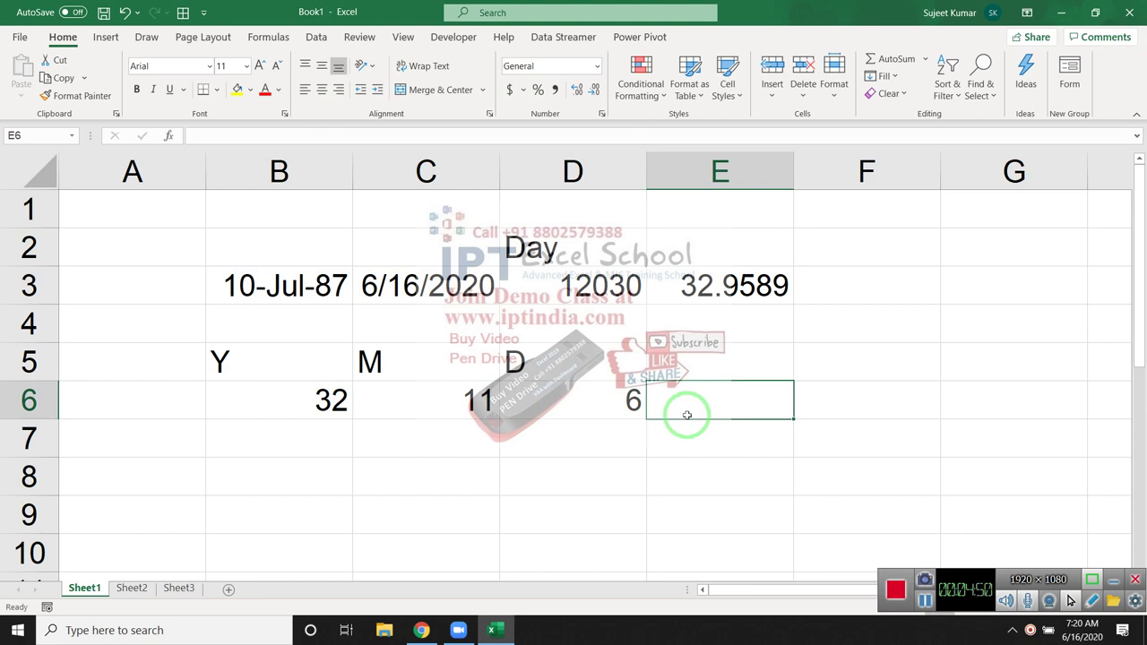
{"action": "left_click", "coordinate": [630, 402]}
{"action": "left_click", "coordinate": [378, 399]}
{"action": "left_click", "coordinate": [327, 399]}
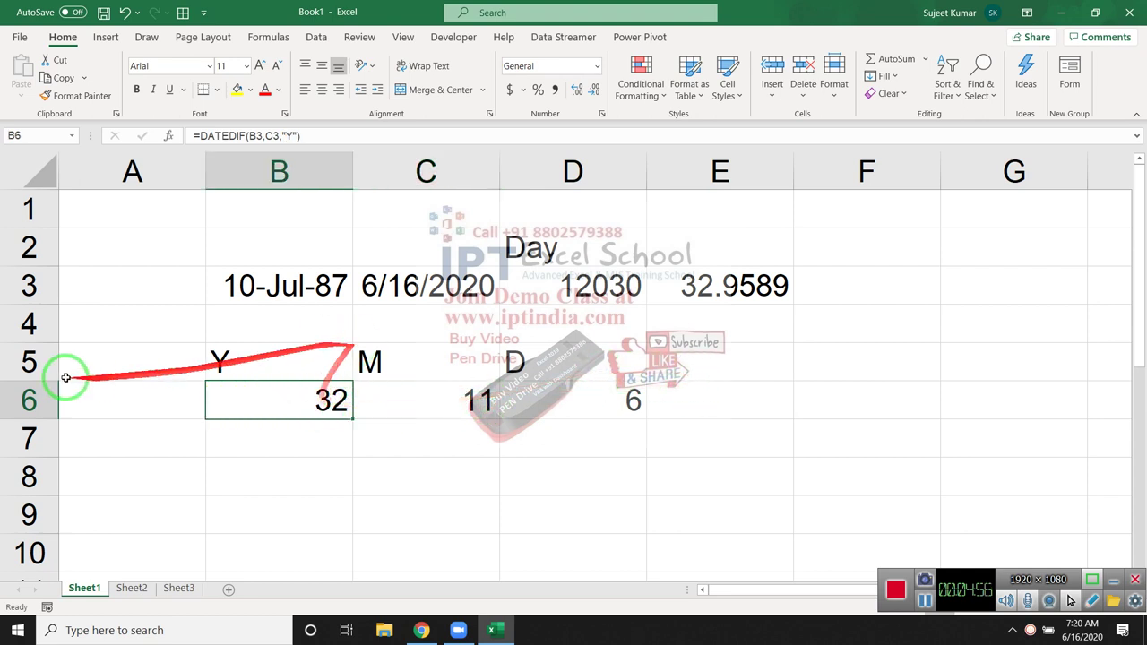
{"action": "left_click", "coordinate": [117, 284]}
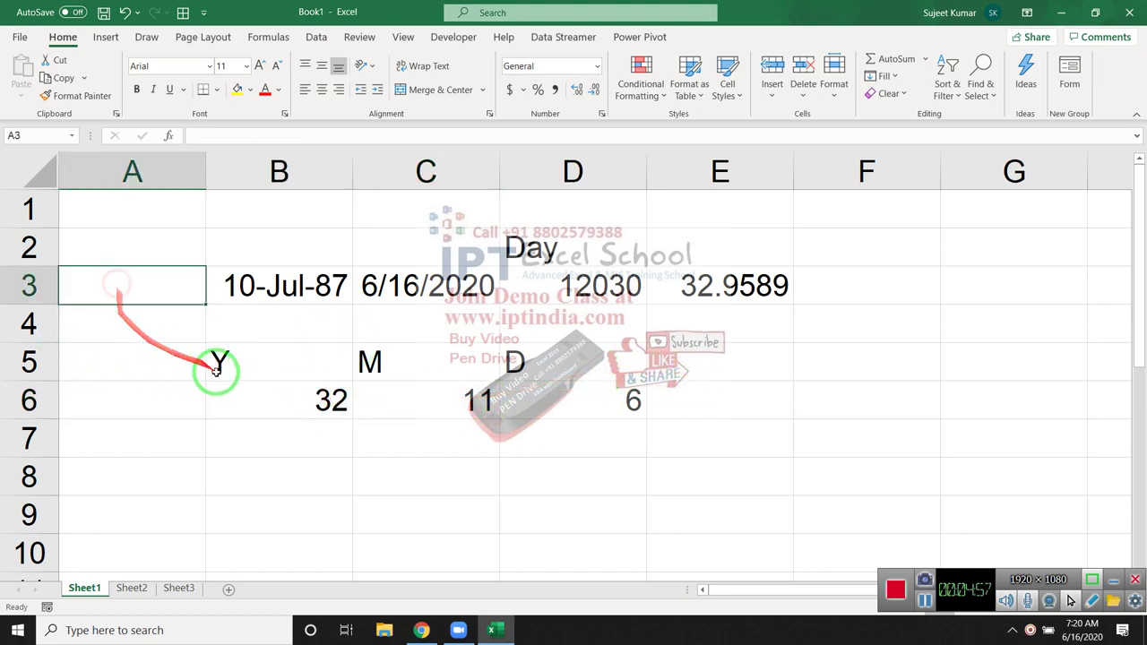
{"action": "left_click", "coordinate": [268, 397]}
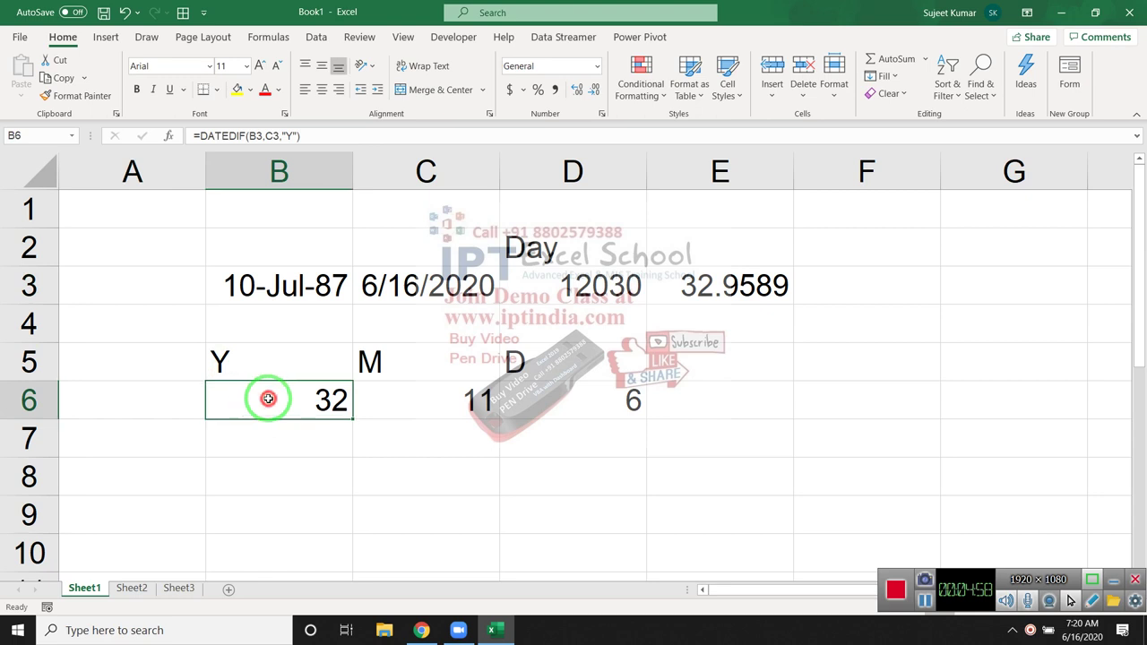
{"action": "left_click", "coordinate": [194, 137]}
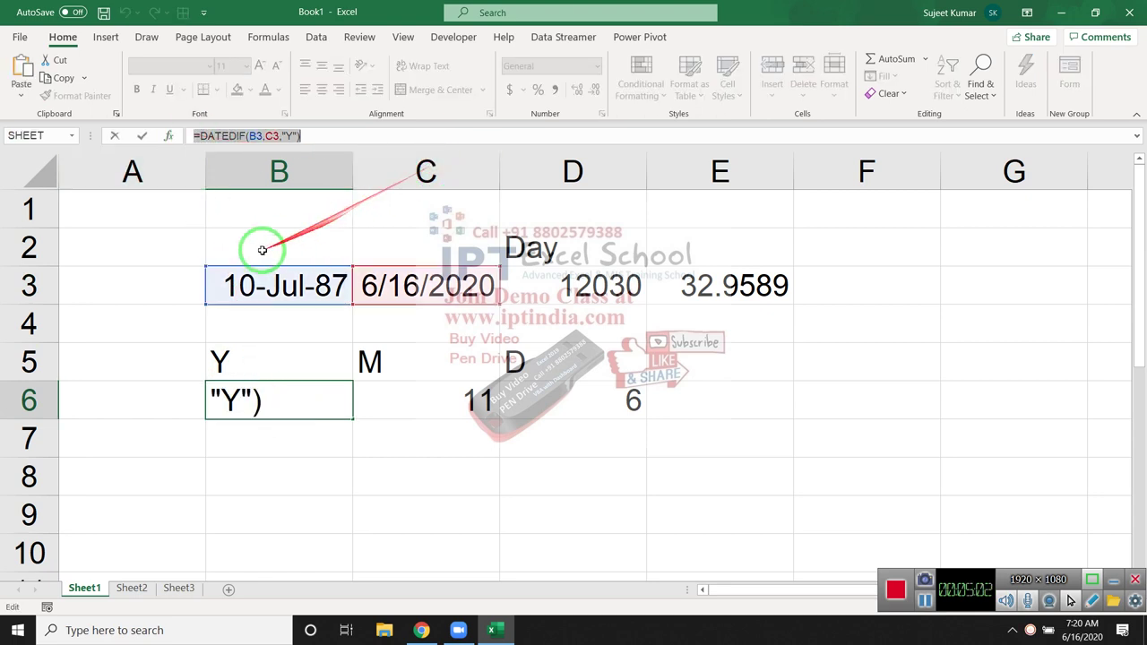
Paste the years DATEDIF formula into A3 and check the months formula in C6.
{"action": "left_click", "coordinate": [174, 283]}
{"action": "key", "text": "ctrl+v"}
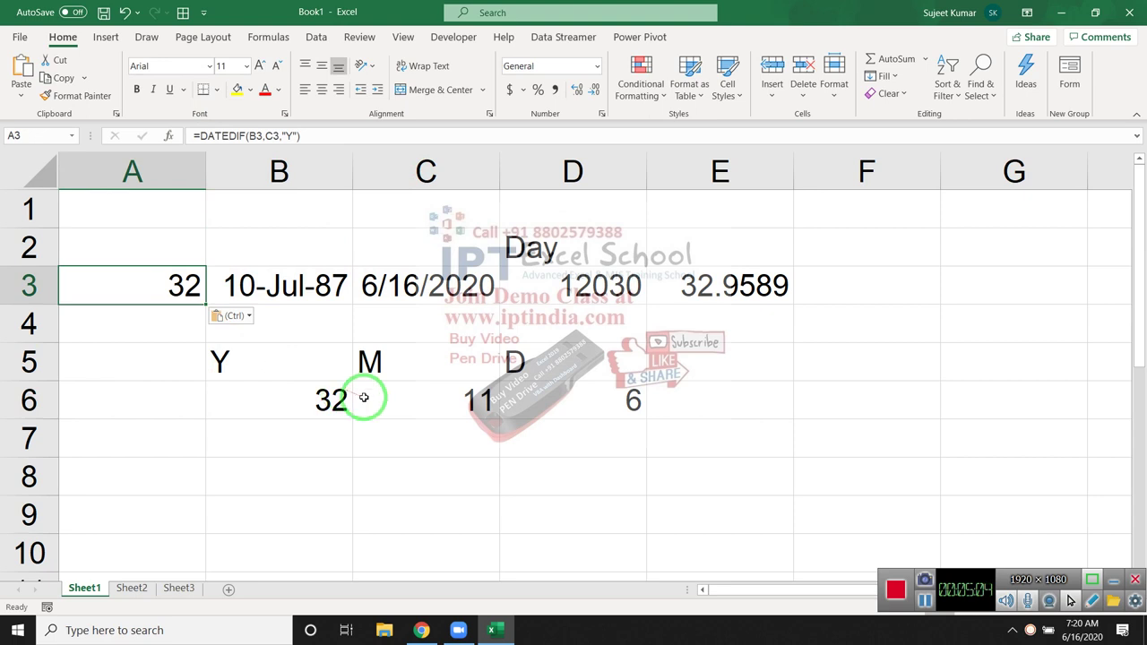
{"action": "left_click", "coordinate": [461, 397]}
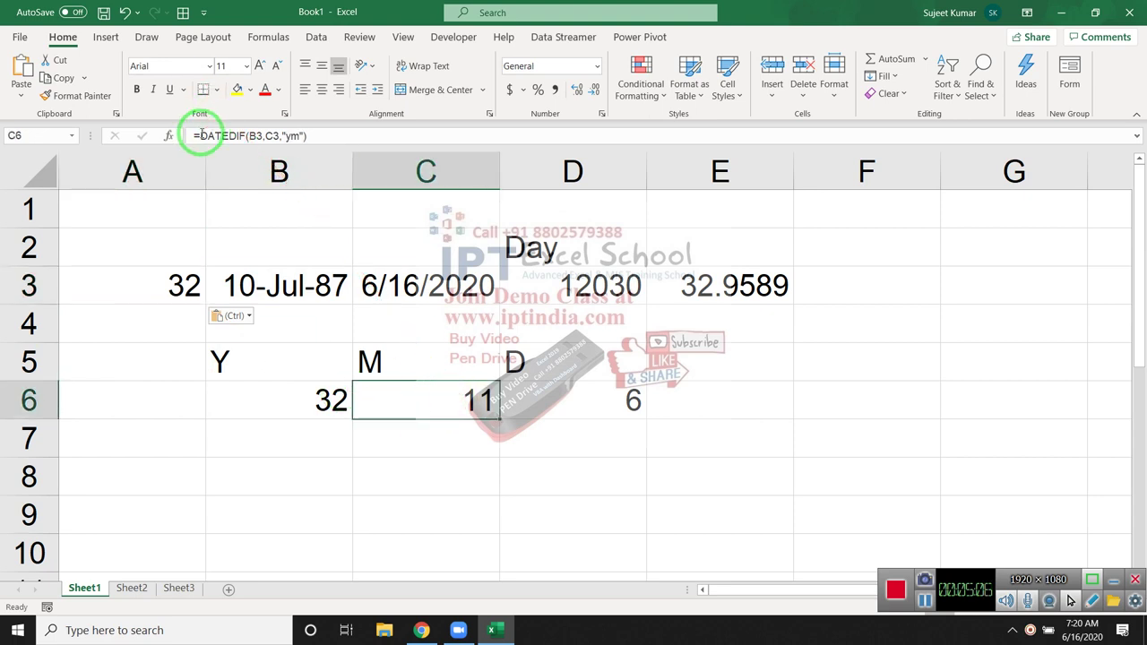
{"action": "left_click_drag", "start_coordinate": [194, 136], "coordinate": [366, 139]}
{"action": "key", "text": "Escape"}
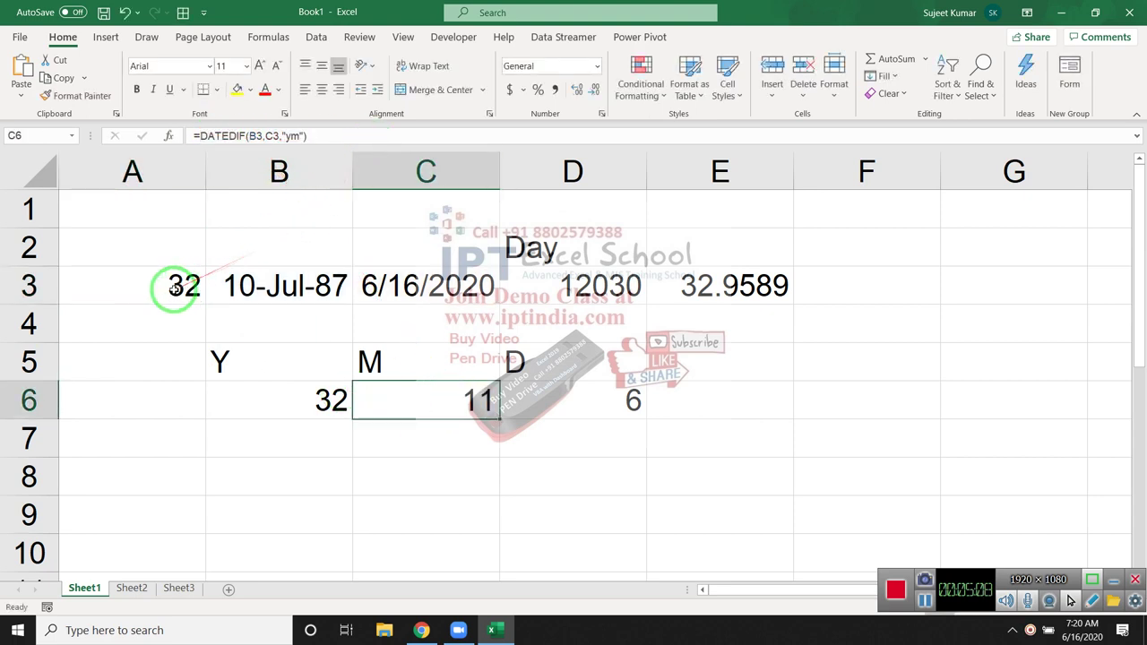
Append &" Years "&DATEDIF(B3,C3,"ym") to A3's formula and commit it.
{"action": "left_click", "coordinate": [180, 285]}
{"action": "left_click", "coordinate": [306, 139]}
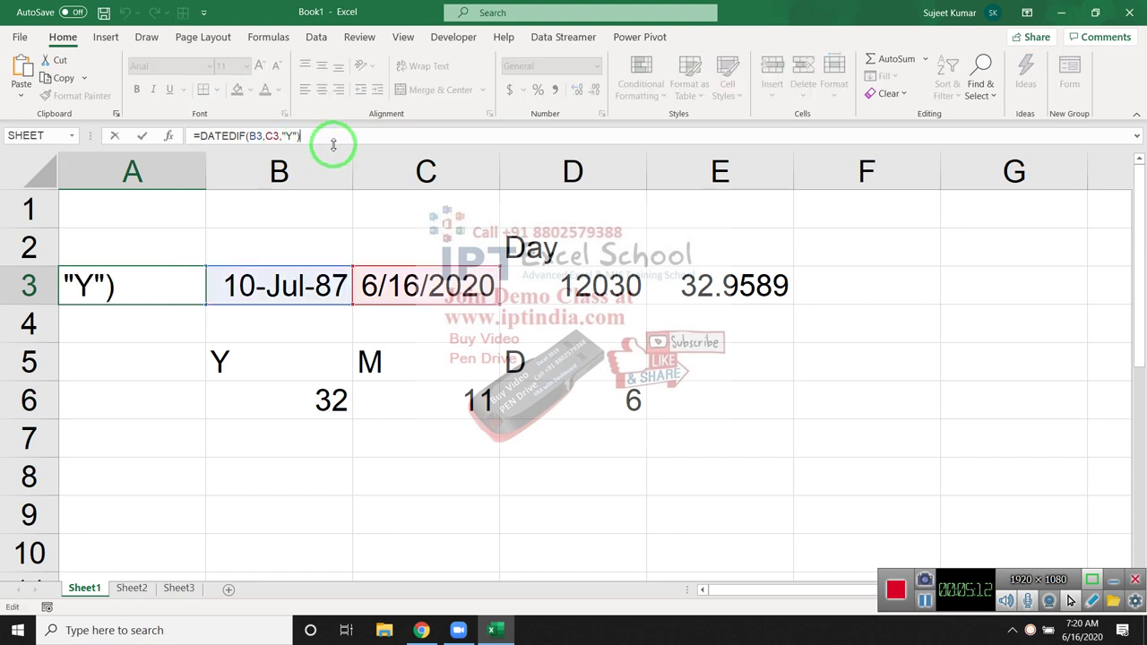
{"action": "type", "text": "&\"y"}
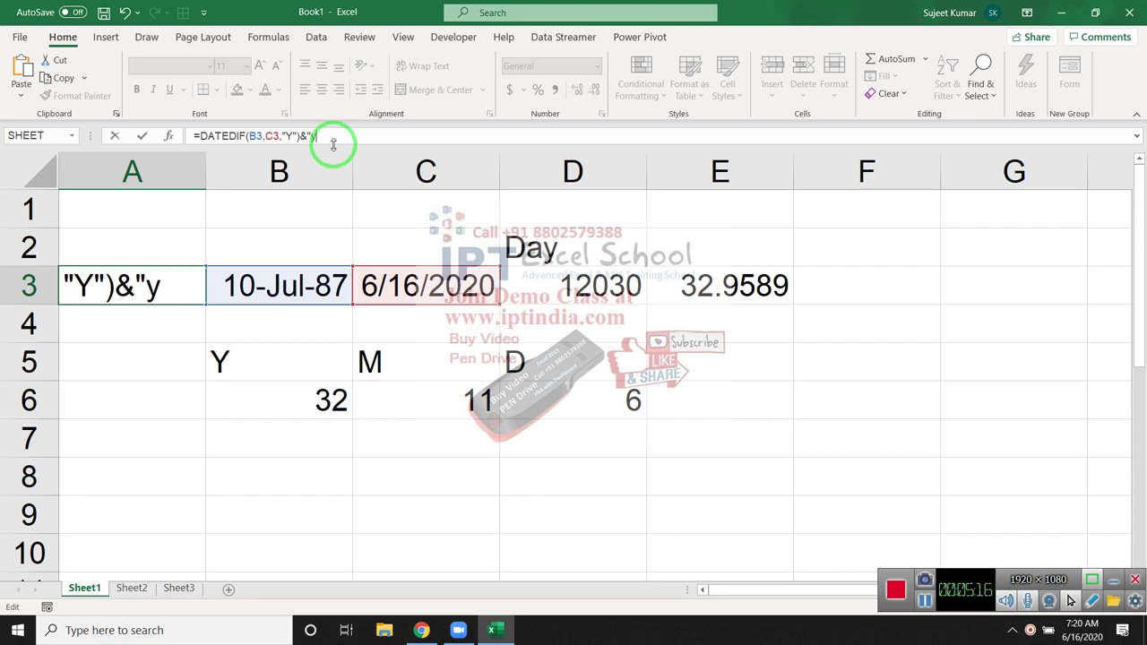
{"action": "key", "text": "BackSpace"}
{"action": "type", "text": "Years "}
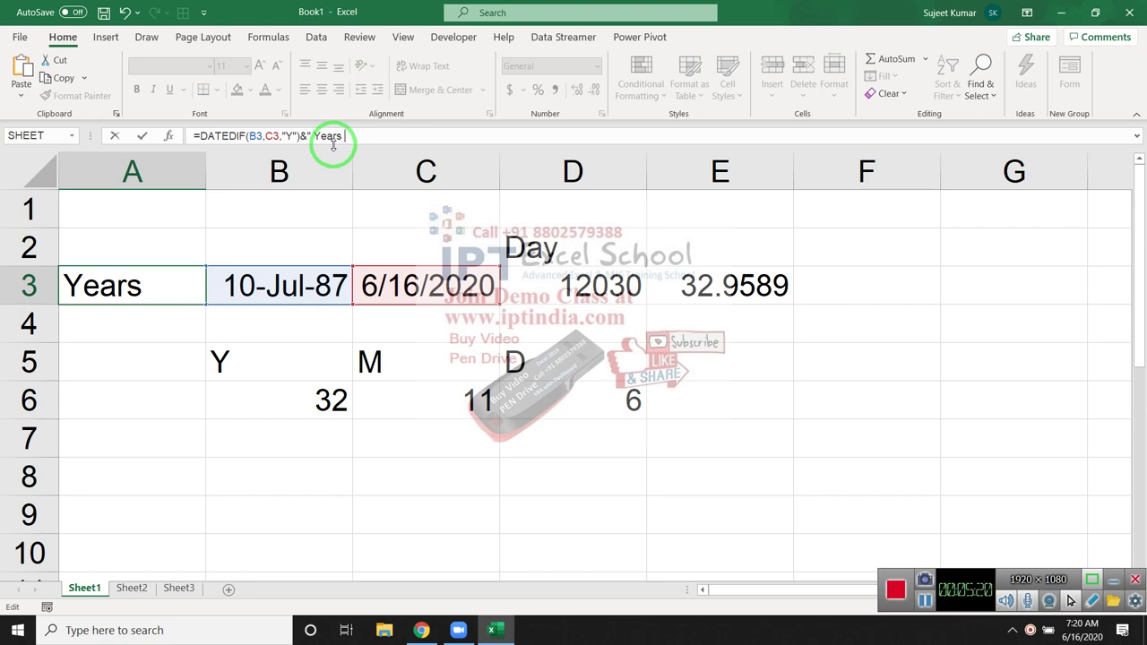
{"action": "type", "text": "\"&"}
{"action": "type", "text": "DATEDIF(B3,C3,\"ym\")"}
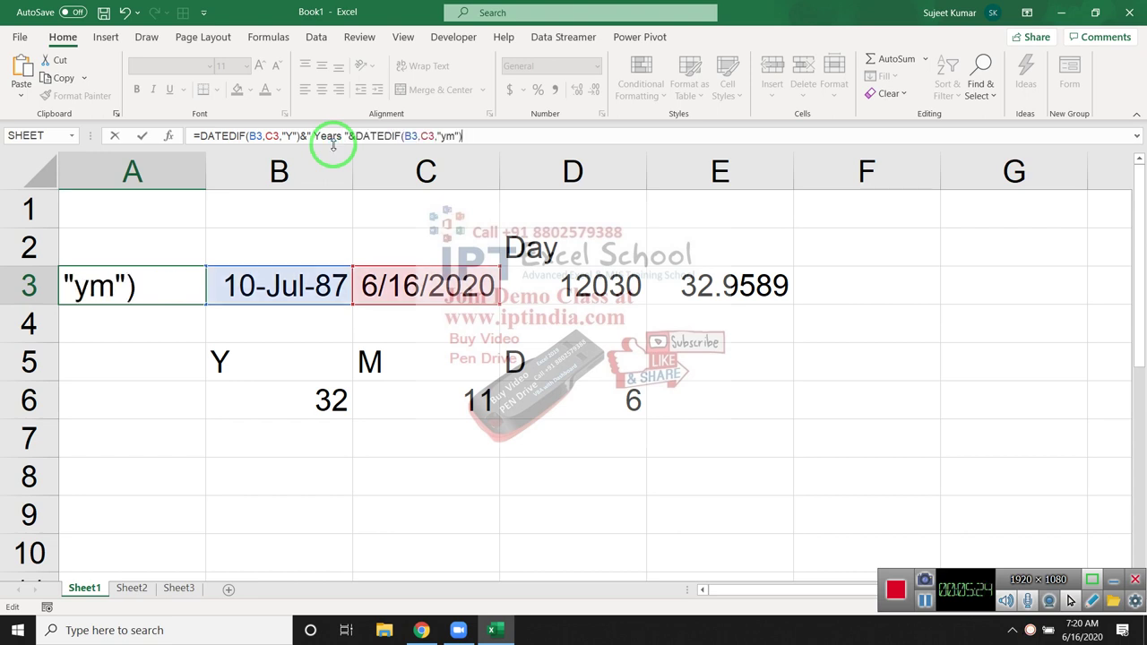
{"action": "key", "text": "Return"}
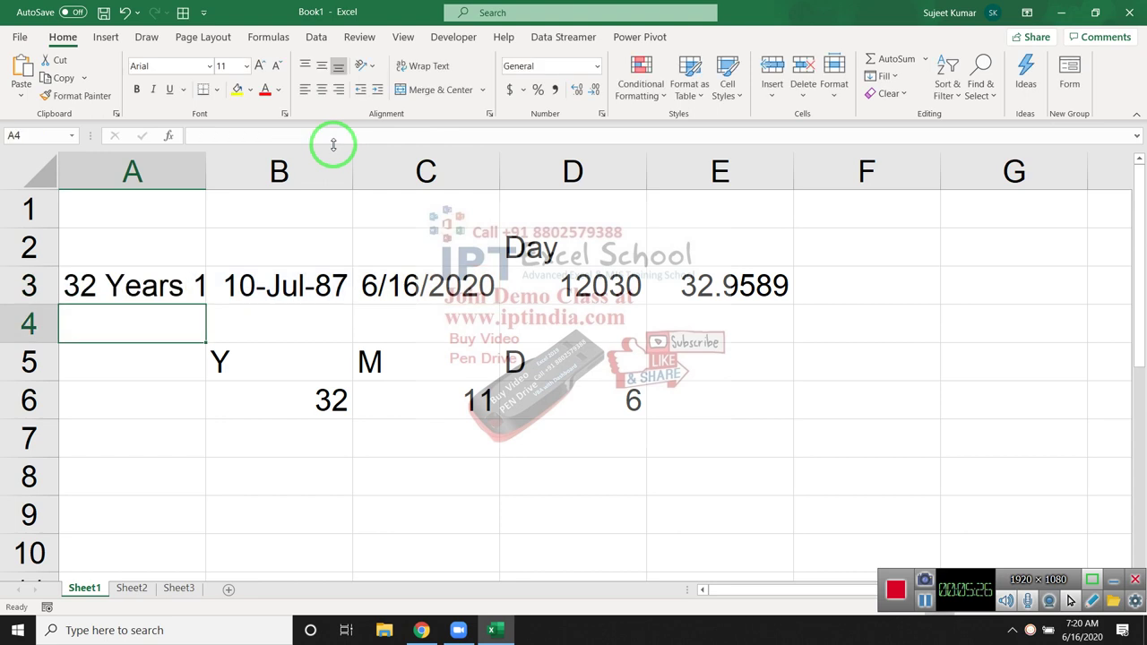
After checking D6's days formula, append &" Months" to A3's formula.
{"action": "key", "text": "Up"}
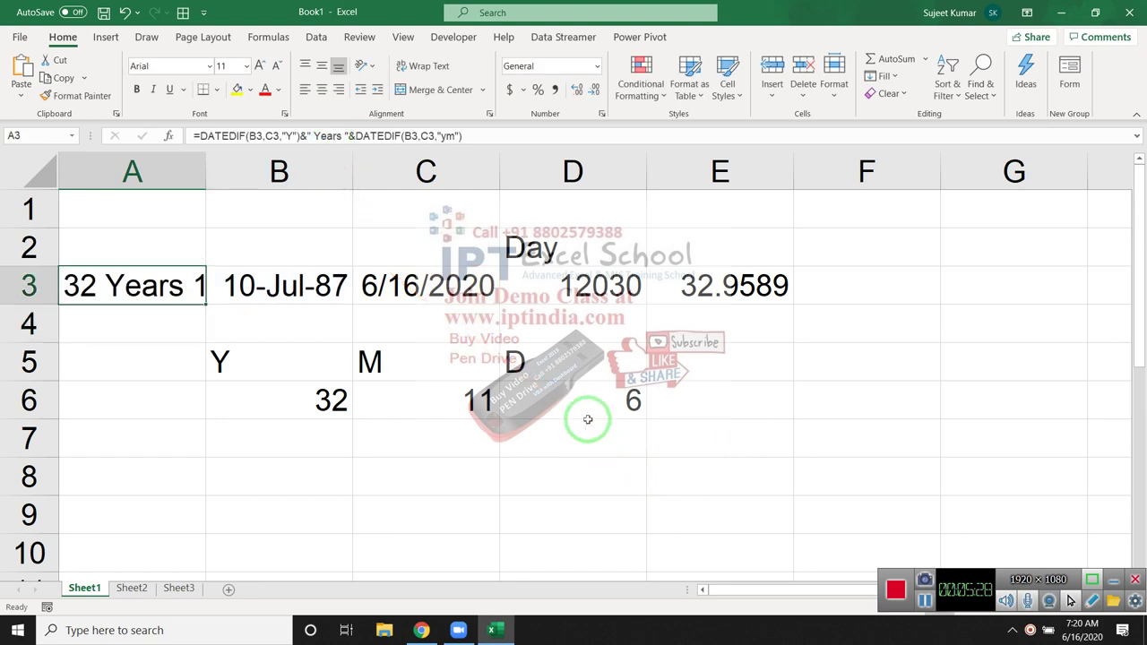
{"action": "left_click", "coordinate": [586, 412]}
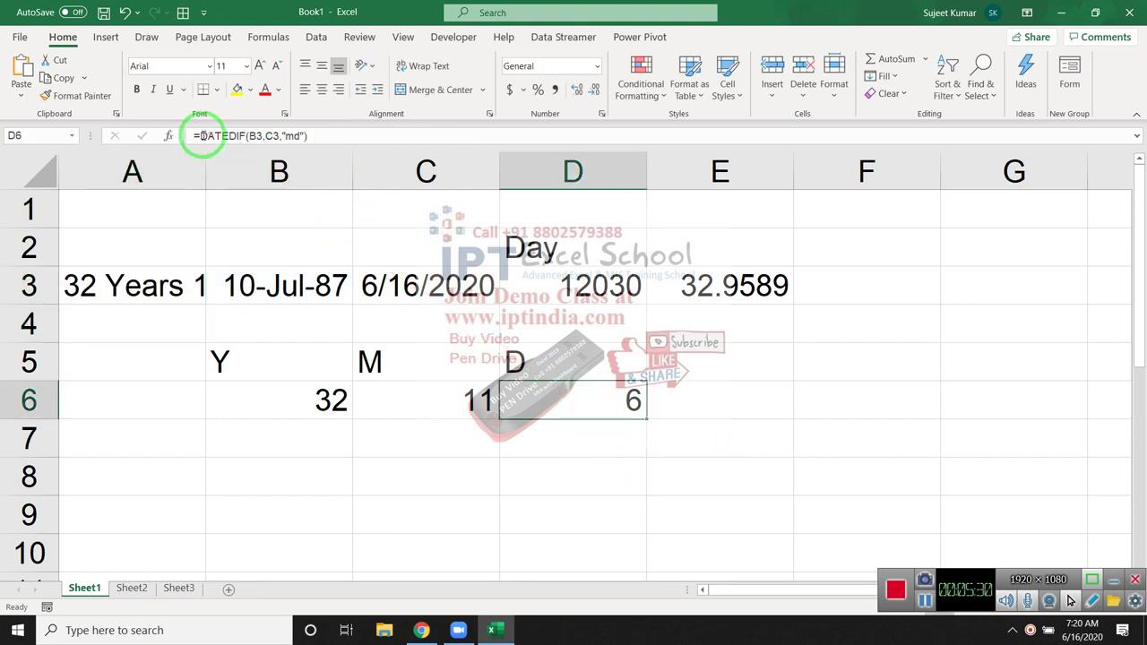
{"action": "left_click_drag", "start_coordinate": [202, 135], "coordinate": [392, 135]}
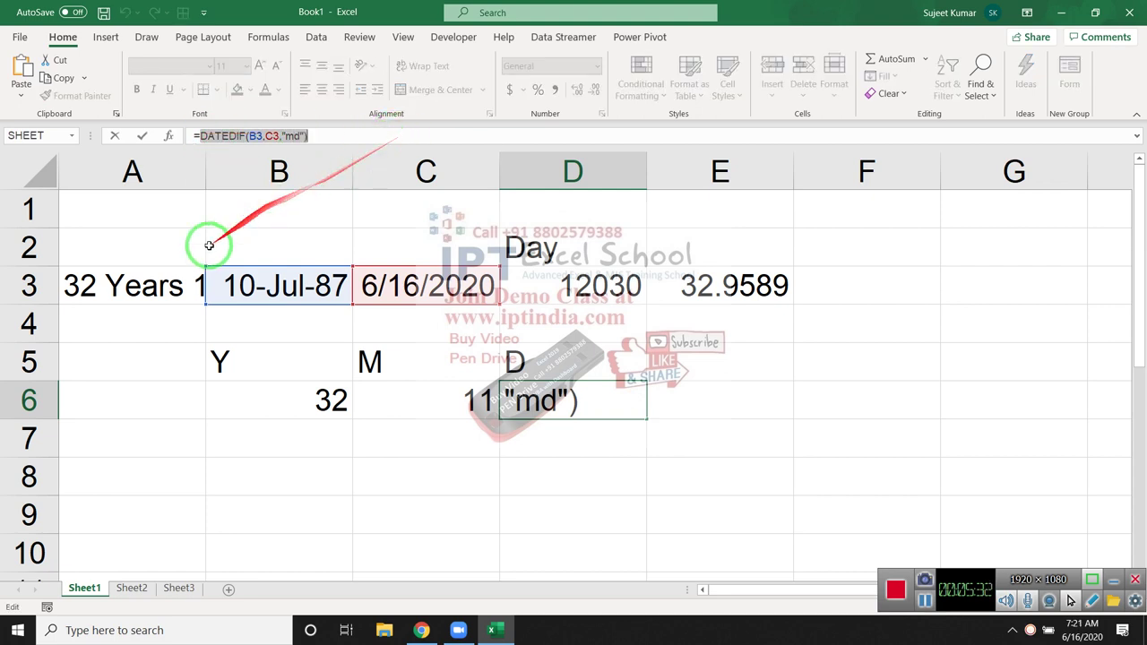
{"action": "left_click", "coordinate": [152, 285]}
{"action": "left_click", "coordinate": [535, 135]}
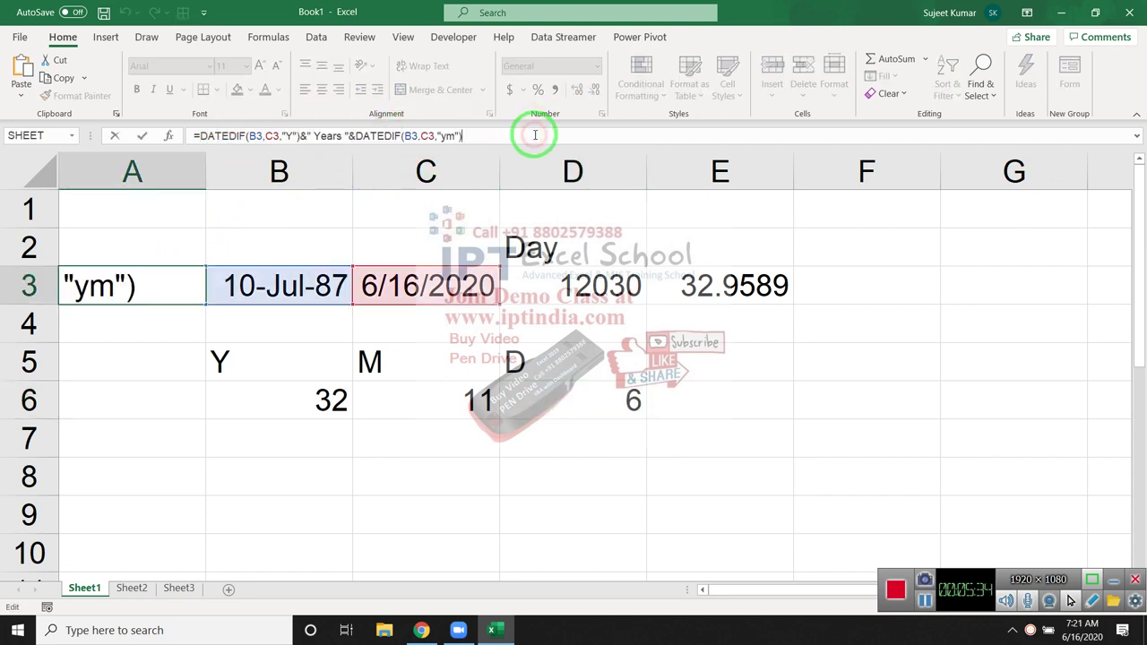
{"action": "type", "text": "&\""}
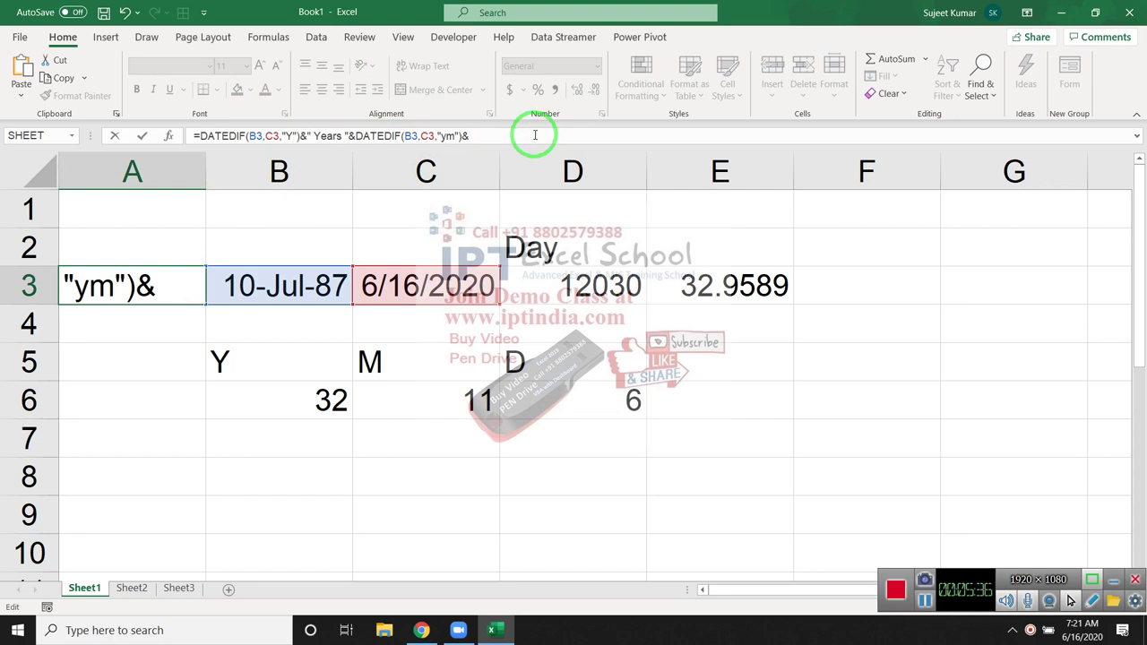
{"action": "type", "text": "Months"}
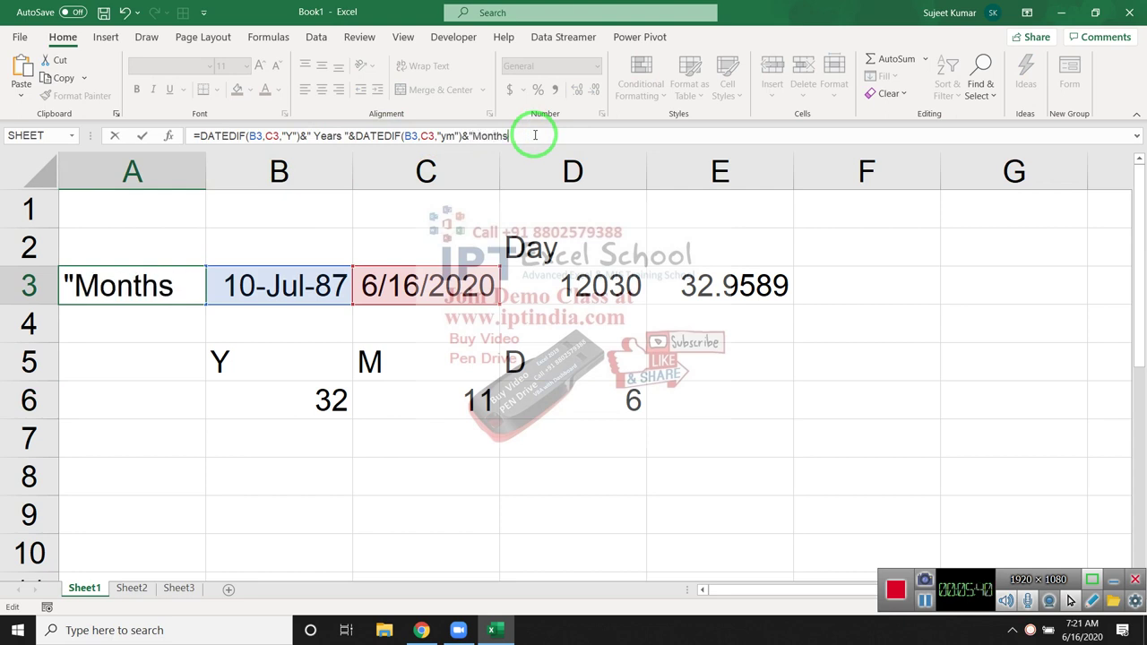
{"action": "left_click", "coordinate": [470, 136]}
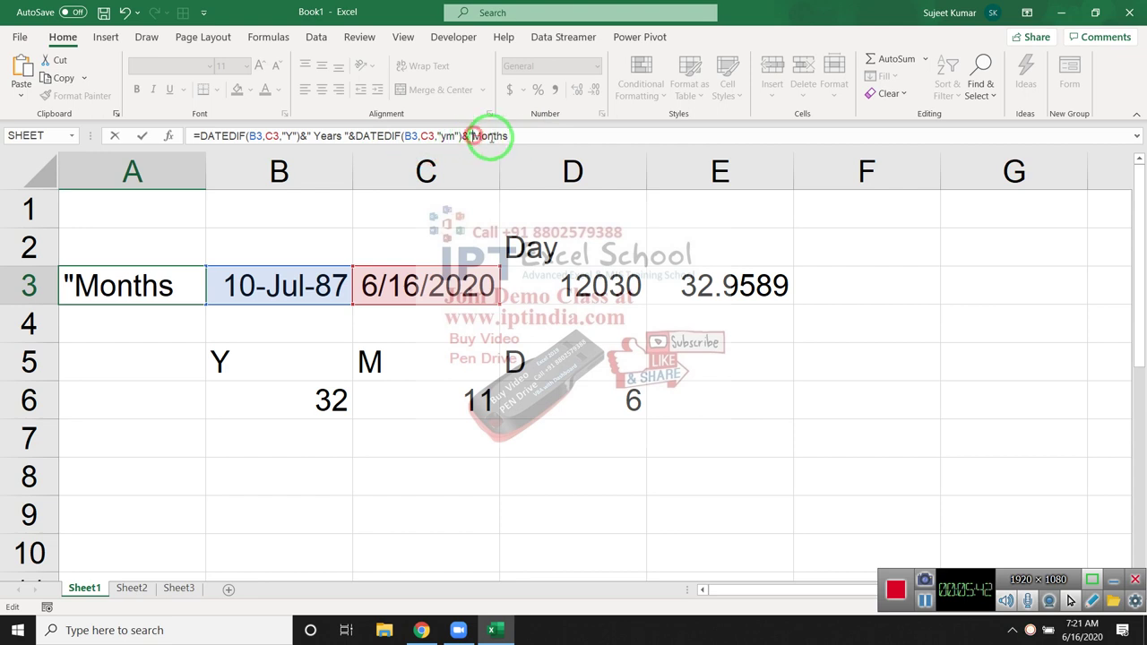
{"action": "left_click", "coordinate": [523, 138]}
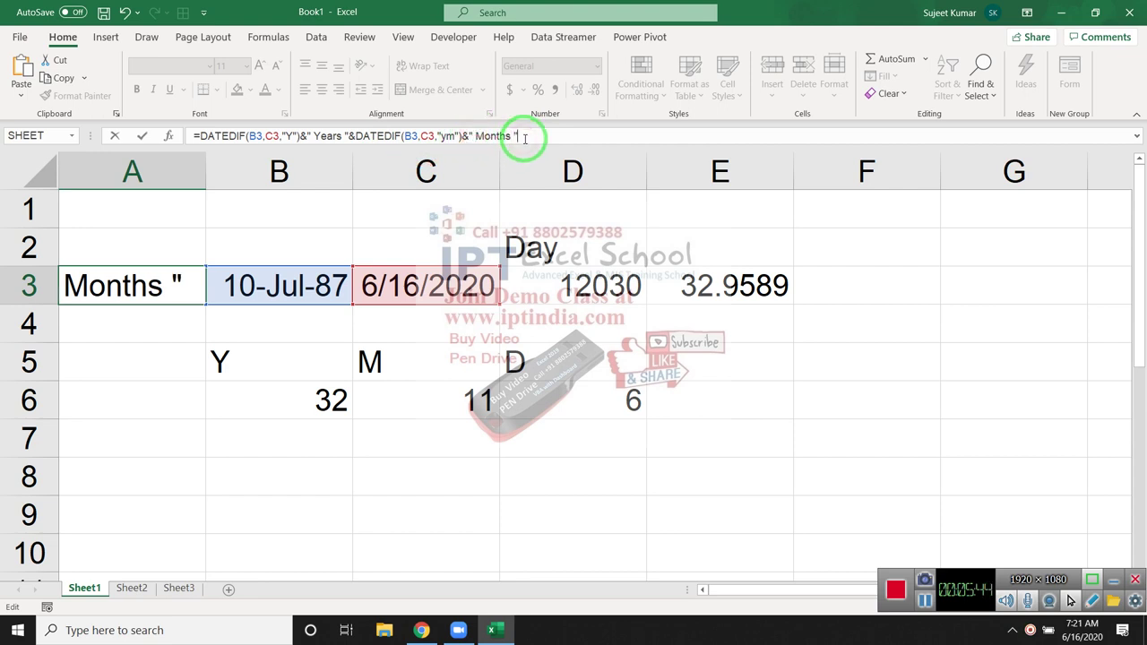
Append &DATEDIF(B3,C3,"md")&" Days " to A3's formula and autofit column A.
{"action": "type", "text": "&"}
{"action": "type", "text": "DATEDIF(B3,C3,\"md\")"}
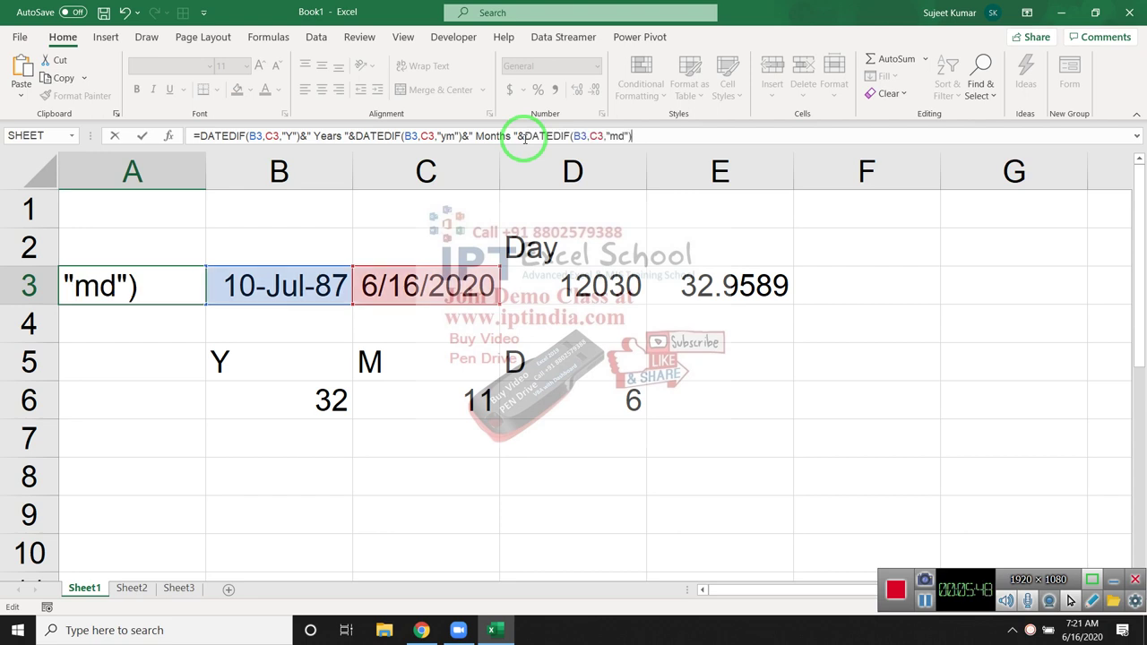
{"action": "type", "text": "& \"Days"}
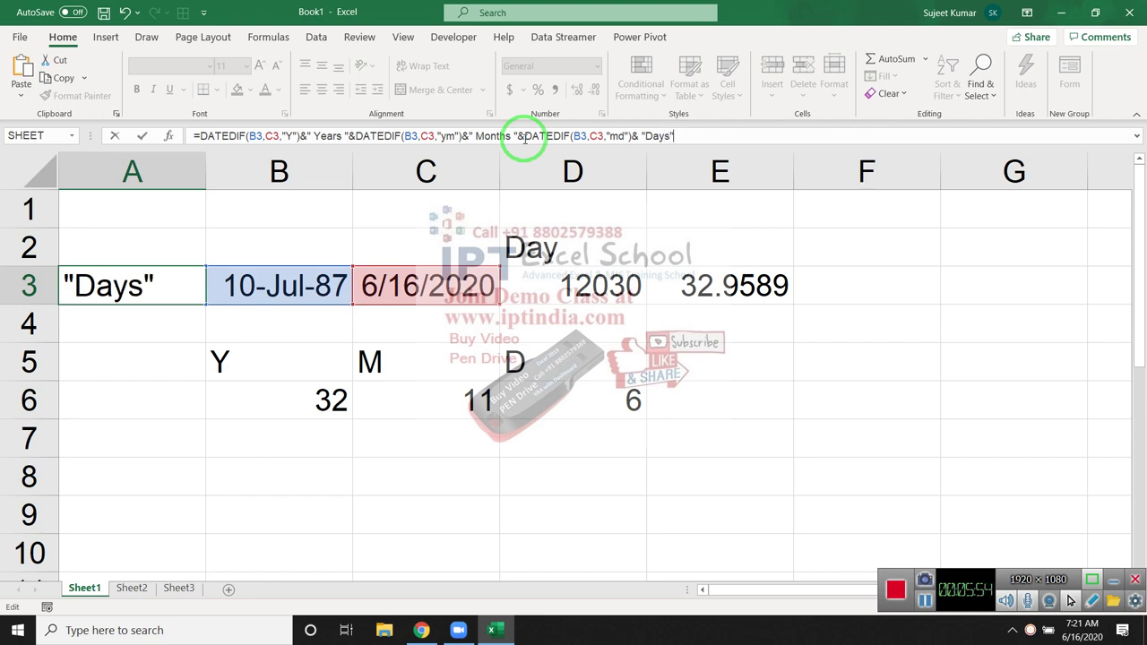
{"action": "left_click", "coordinate": [646, 136]}
{"action": "left_click", "coordinate": [673, 136]}
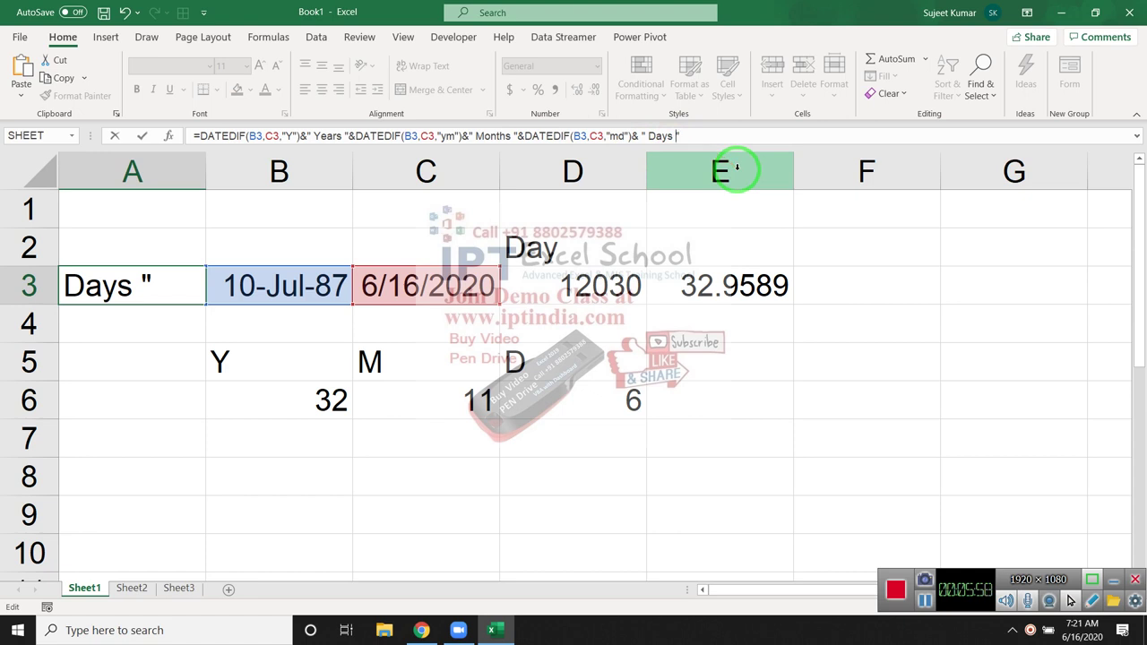
{"action": "key", "text": "Return"}
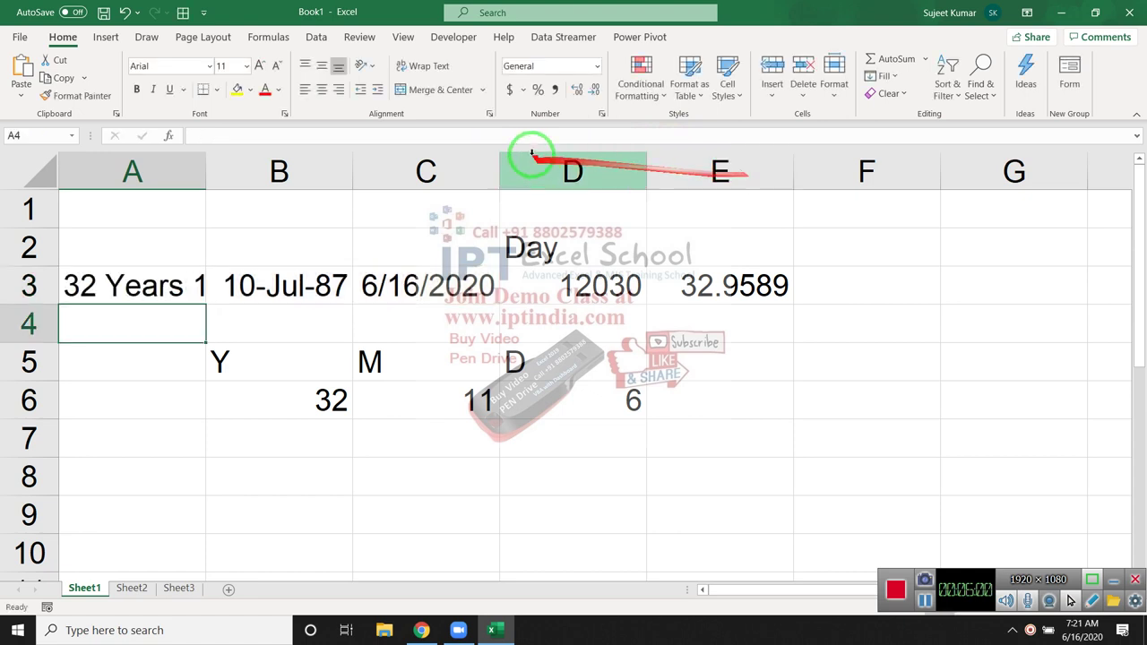
{"action": "double_click", "coordinate": [212, 173]}
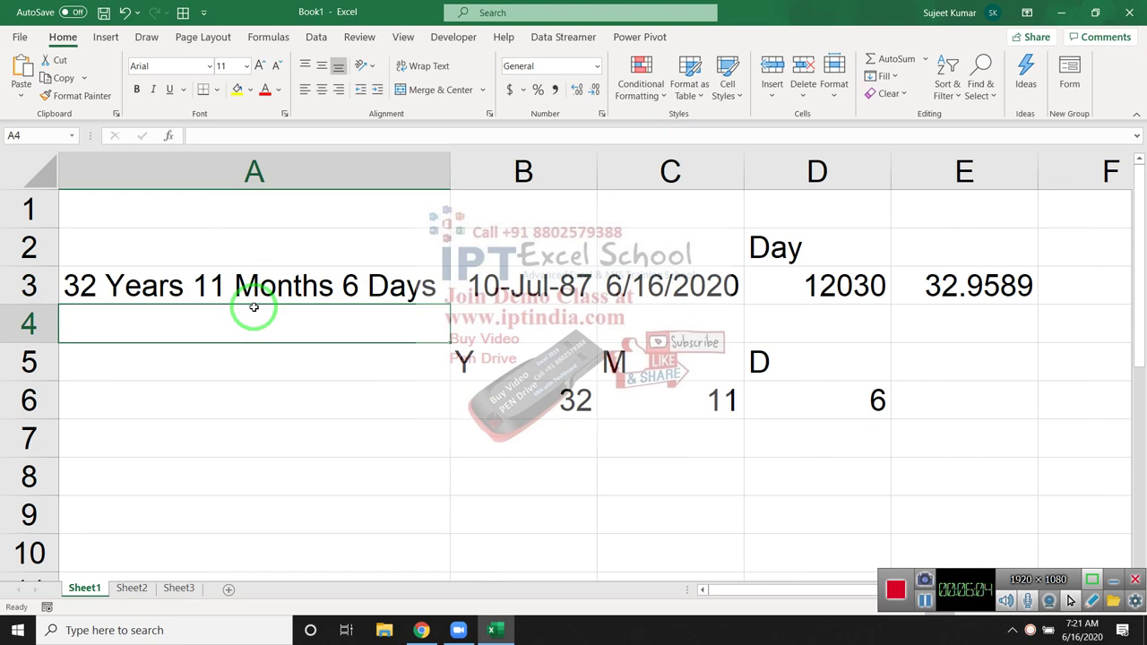
Switch to the YouTube Studio window in Chrome.
{"action": "left_click", "coordinate": [421, 629]}
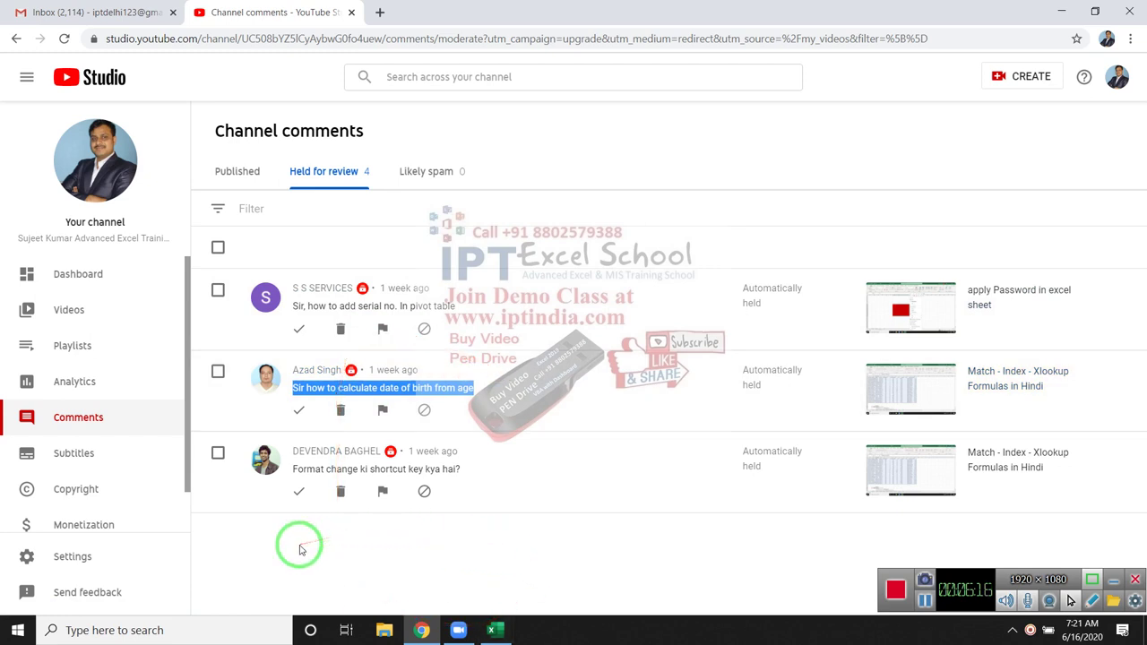
Browse the channel's Videos list in YouTube Studio, then minimize Chrome to return to Excel.
{"action": "left_click", "coordinate": [94, 327]}
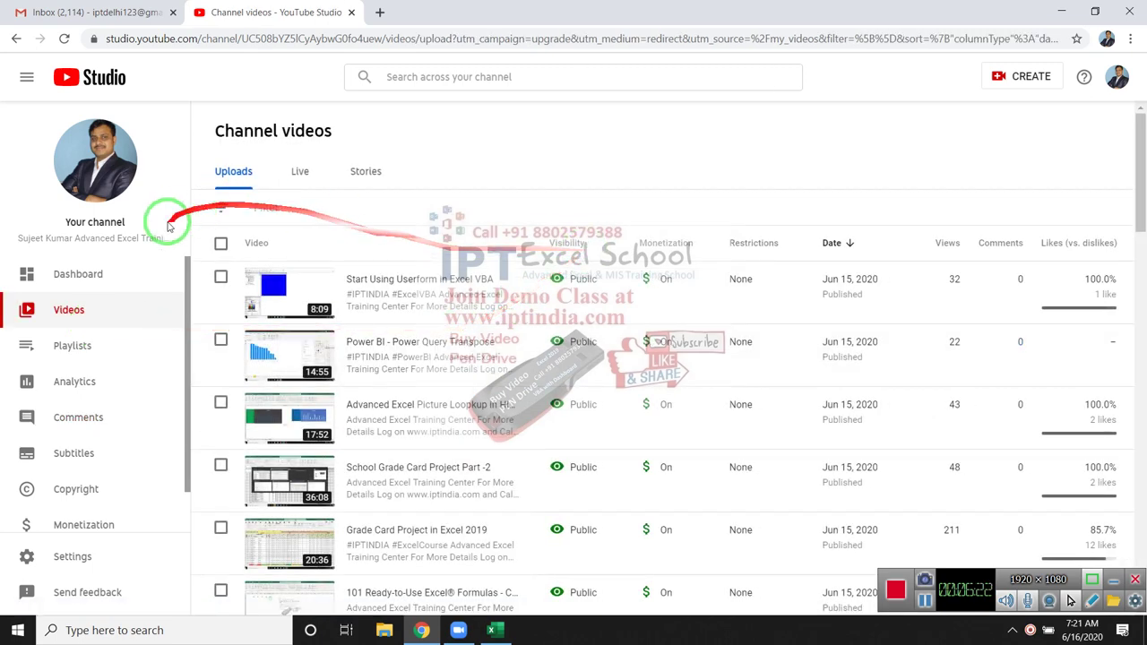
{"action": "scroll", "coordinate": [661, 343], "scroll_direction": "down", "scroll_amount": 2}
{"action": "scroll", "coordinate": [660, 343], "scroll_direction": "down", "scroll_amount": 4}
{"action": "scroll", "coordinate": [661, 343], "scroll_direction": "down", "scroll_amount": 4}
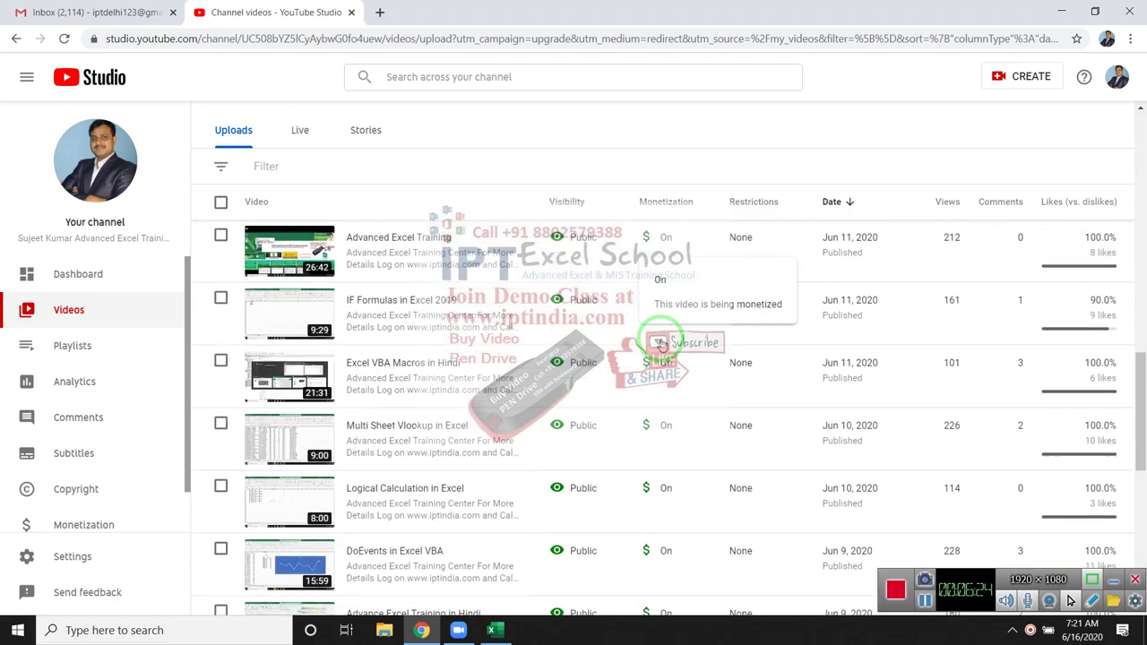
{"action": "scroll", "coordinate": [661, 343], "scroll_direction": "down", "scroll_amount": 4}
{"action": "scroll", "coordinate": [663, 345], "scroll_direction": "down", "scroll_amount": 4}
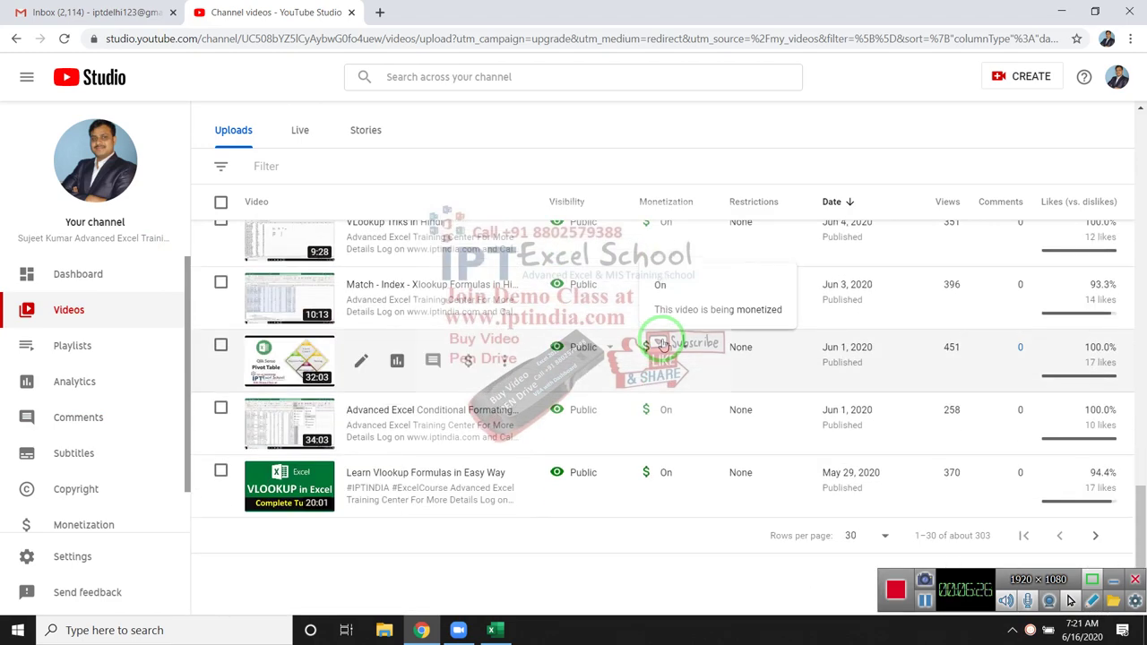
{"action": "scroll", "coordinate": [660, 343], "scroll_direction": "up", "scroll_amount": 3}
{"action": "scroll", "coordinate": [660, 343], "scroll_direction": "down", "scroll_amount": 3}
{"action": "scroll", "coordinate": [660, 343], "scroll_direction": "up", "scroll_amount": 5}
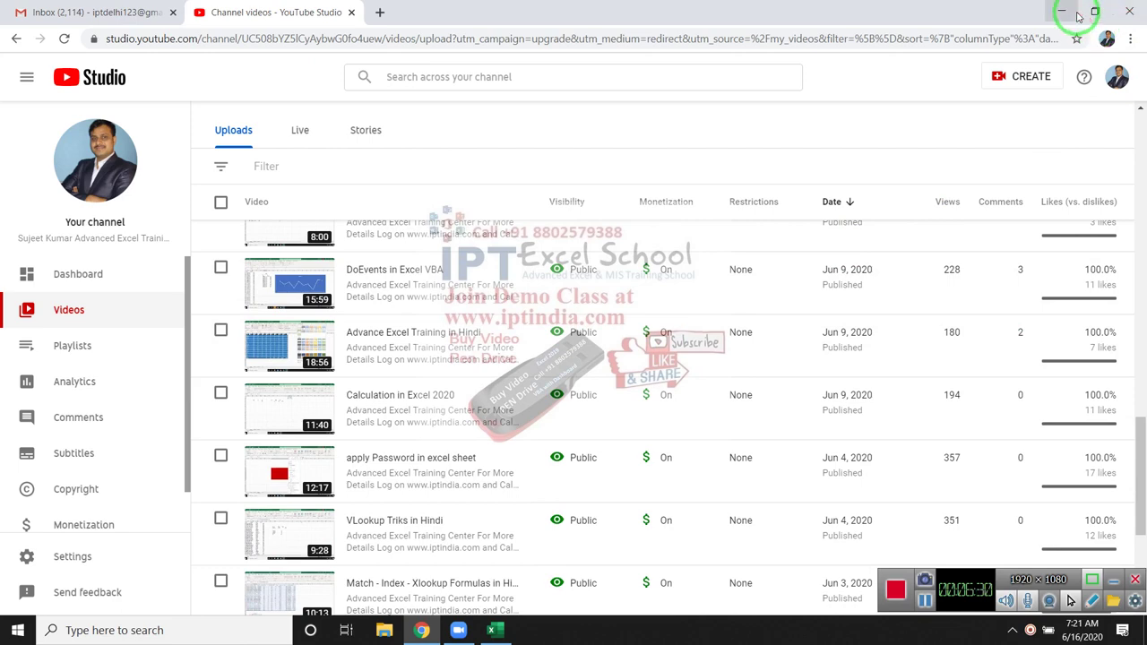
{"action": "left_click", "coordinate": [1078, 14]}
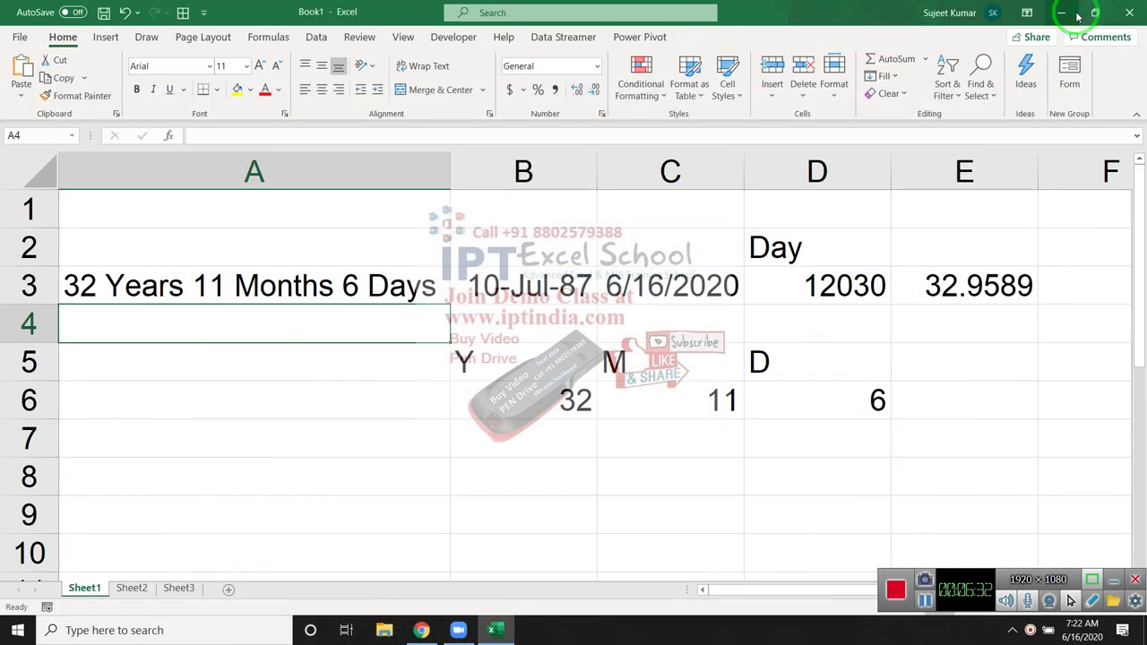
Minimize Excel and drag-select the Skype contact and Join Demo Class text on the wallpaper.
{"action": "left_click", "coordinate": [1061, 12]}
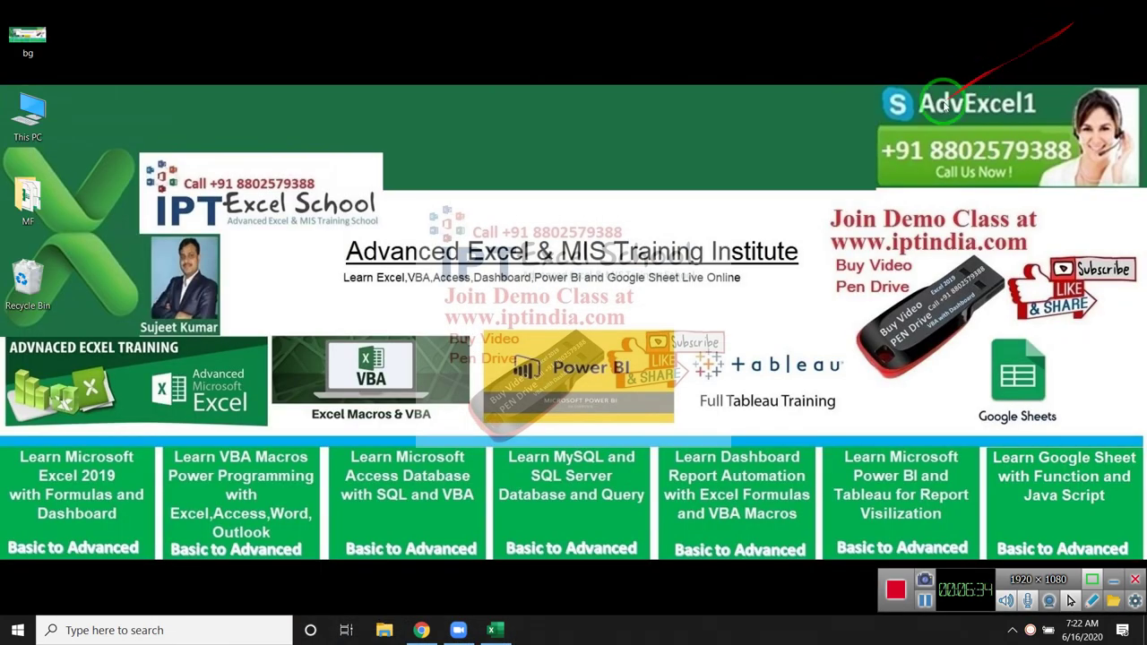
{"action": "left_click_drag", "start_coordinate": [918, 145], "coordinate": [1075, 175]}
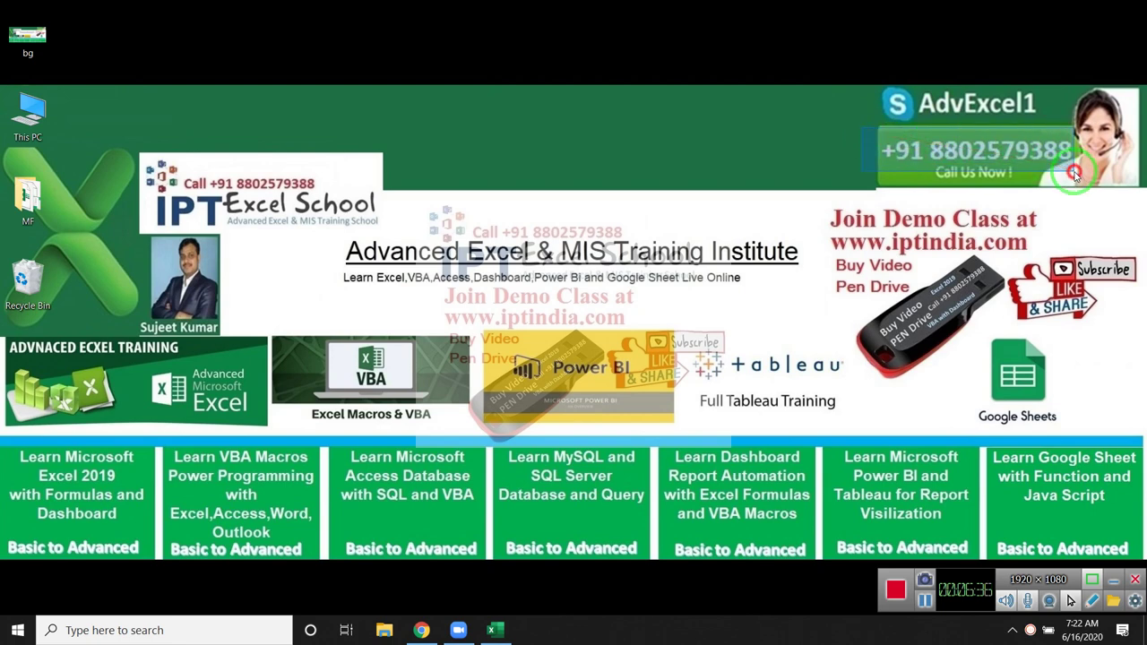
{"action": "mouse_move", "coordinate": [1075, 174]}
{"action": "left_mouse_down"}
{"action": "mouse_move", "coordinate": [1081, 191]}
{"action": "mouse_move", "coordinate": [1081, 174]}
{"action": "left_mouse_up"}
{"action": "left_click_drag", "start_coordinate": [862, 81], "coordinate": [1061, 131]}
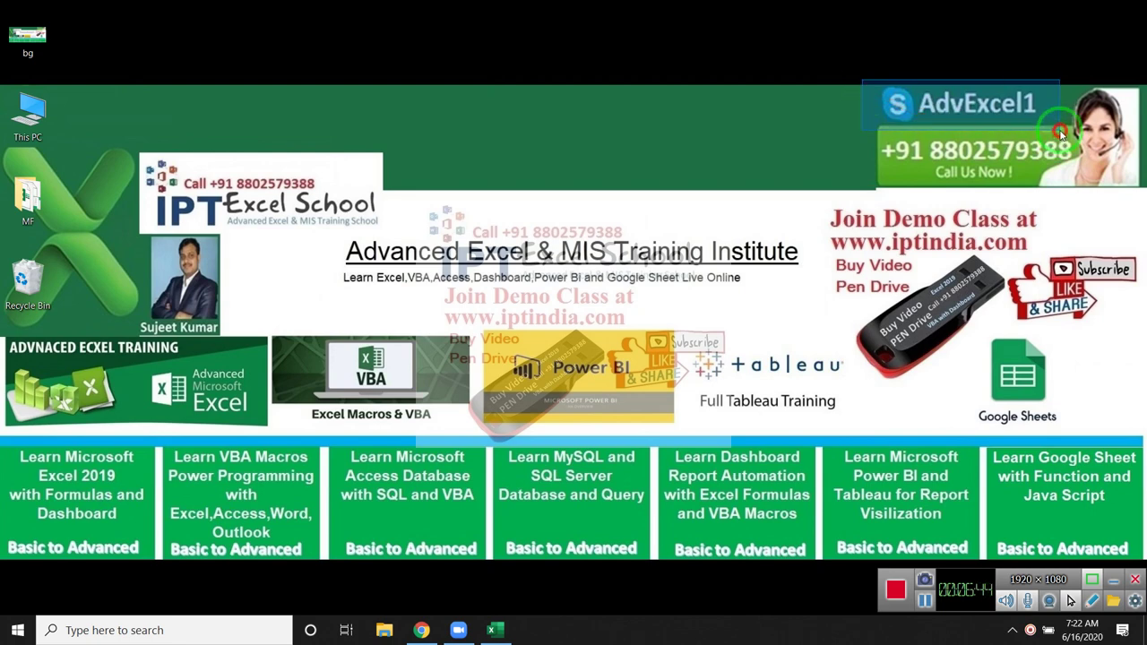
{"action": "left_click_drag", "start_coordinate": [1060, 131], "coordinate": [1061, 133]}
{"action": "left_click_drag", "start_coordinate": [825, 213], "coordinate": [1030, 257]}
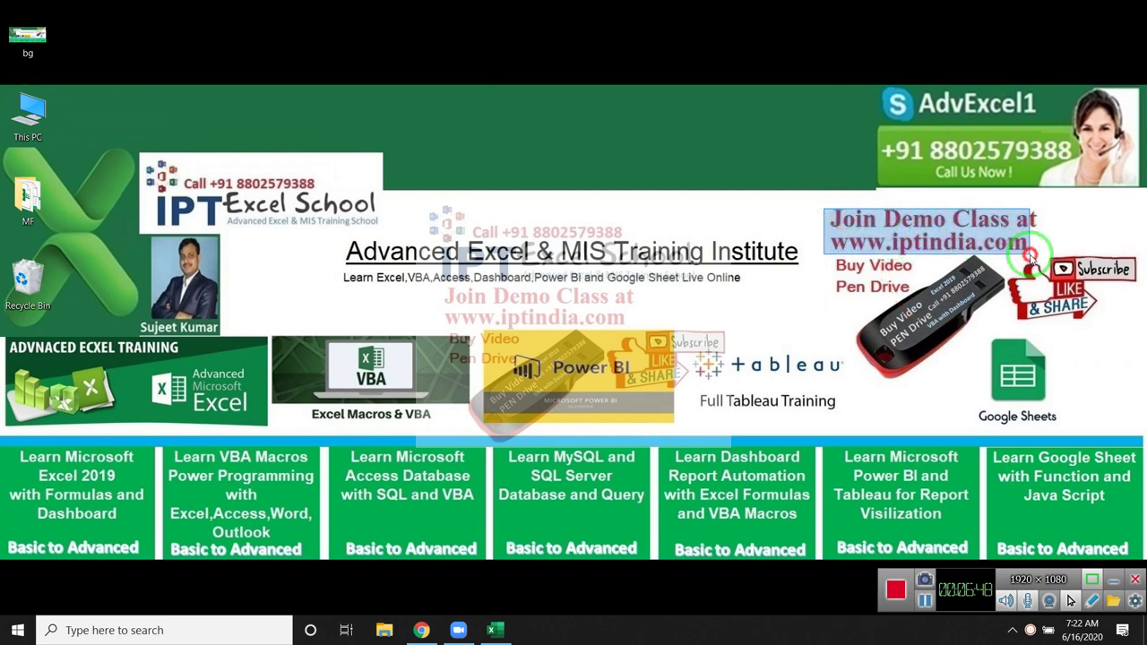
{"action": "left_click_drag", "start_coordinate": [1030, 256], "coordinate": [1039, 258]}
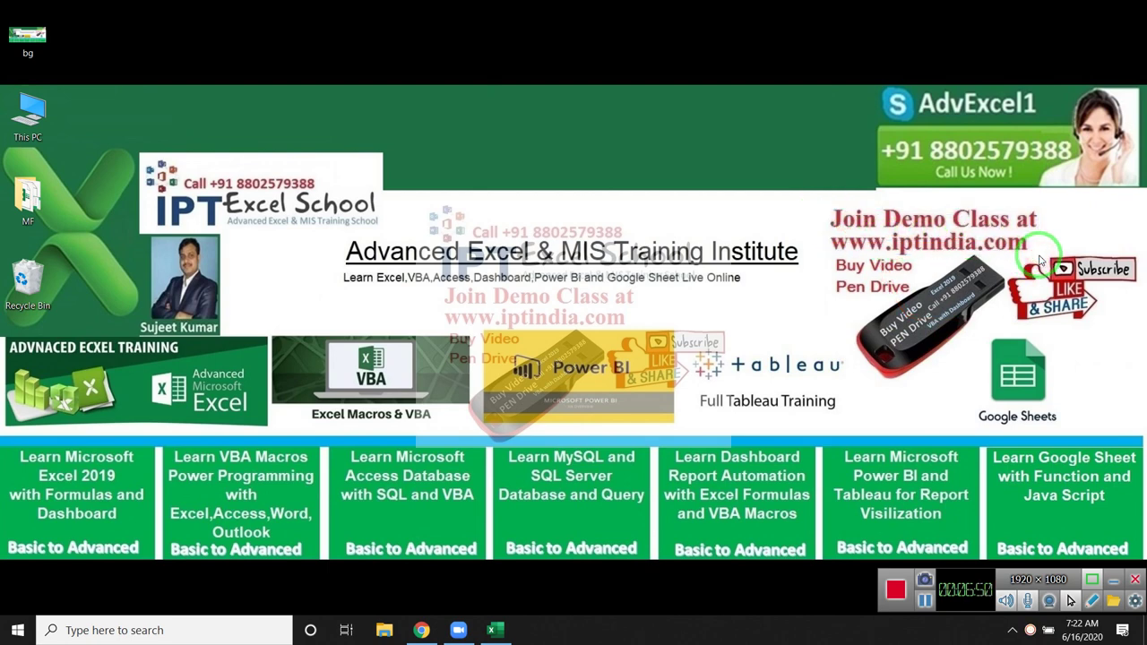